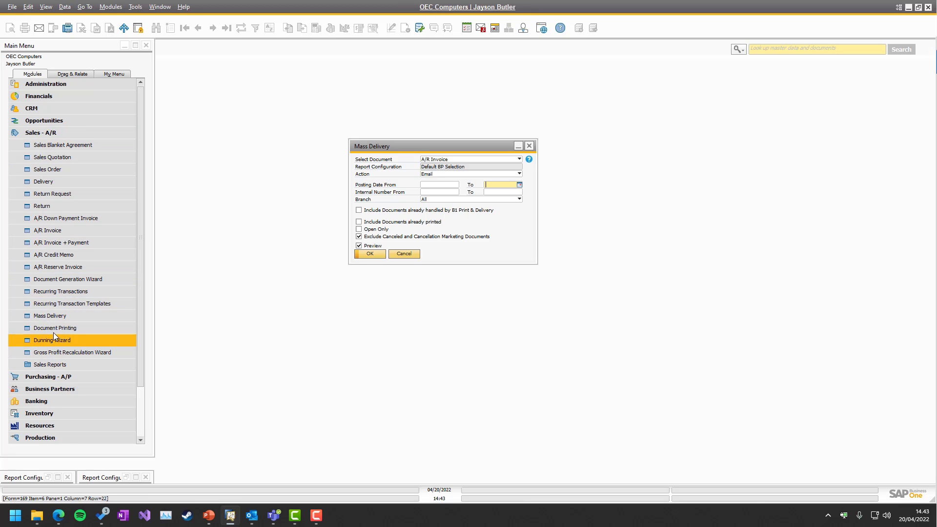
# Open Configuration under Administration > Add-Ons > B1 Usability Package > Module configuration > B1 Print and Delivery.
pyautogui.click(46, 133)
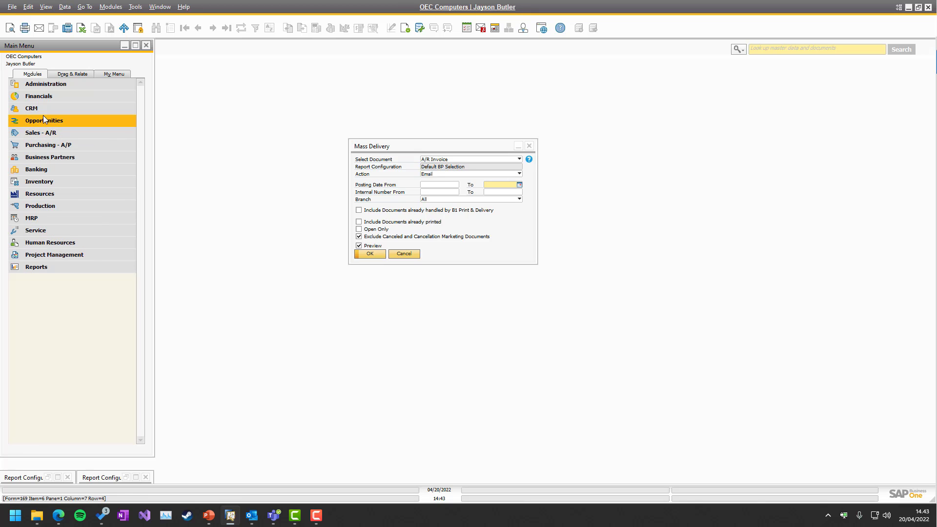
pyautogui.click(37, 83)
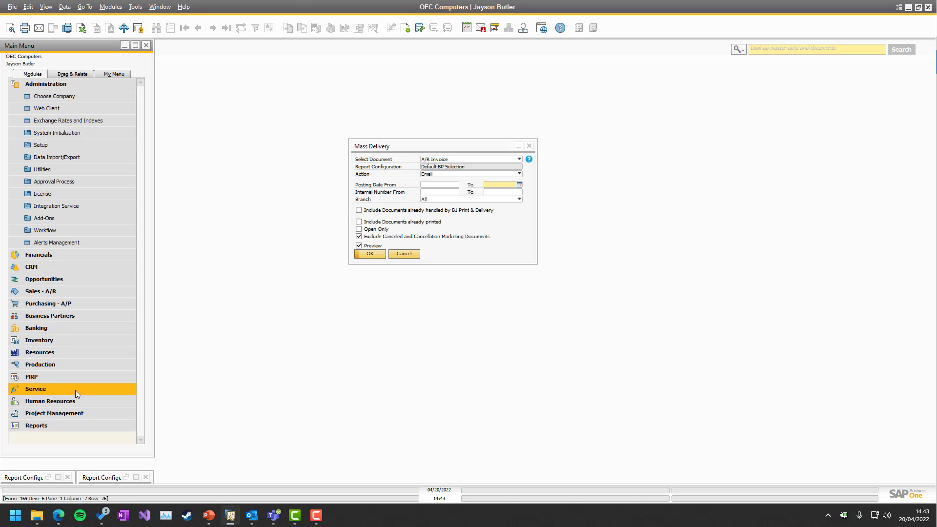
pyautogui.click(55, 220)
pyautogui.click(57, 268)
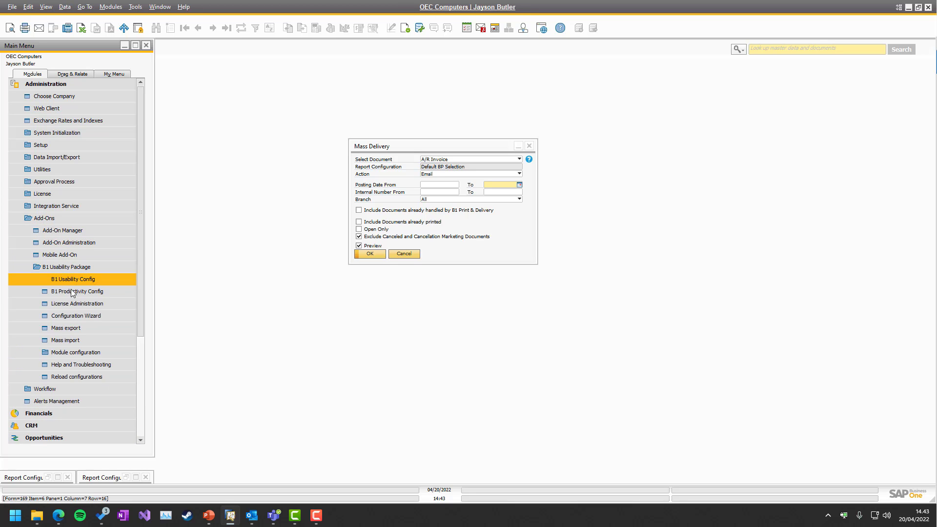
pyautogui.click(59, 352)
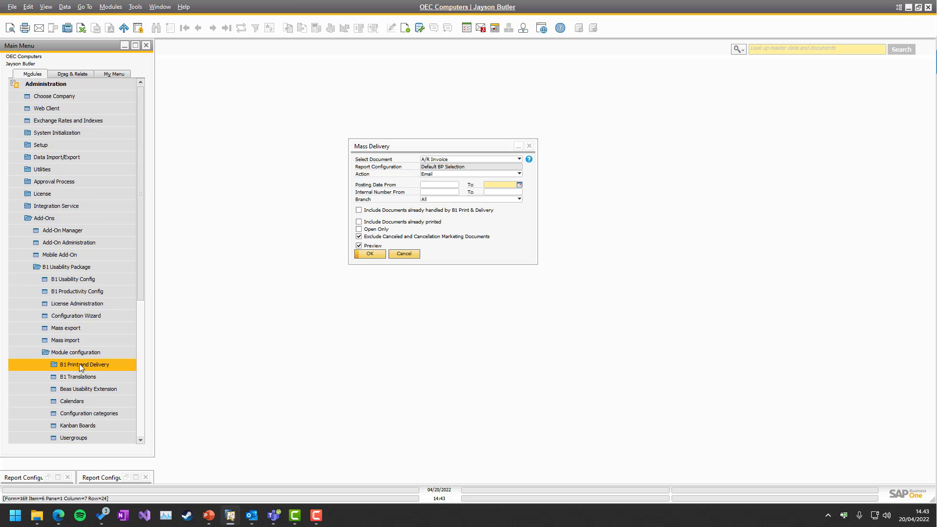
pyautogui.click(79, 364)
pyautogui.click(82, 291)
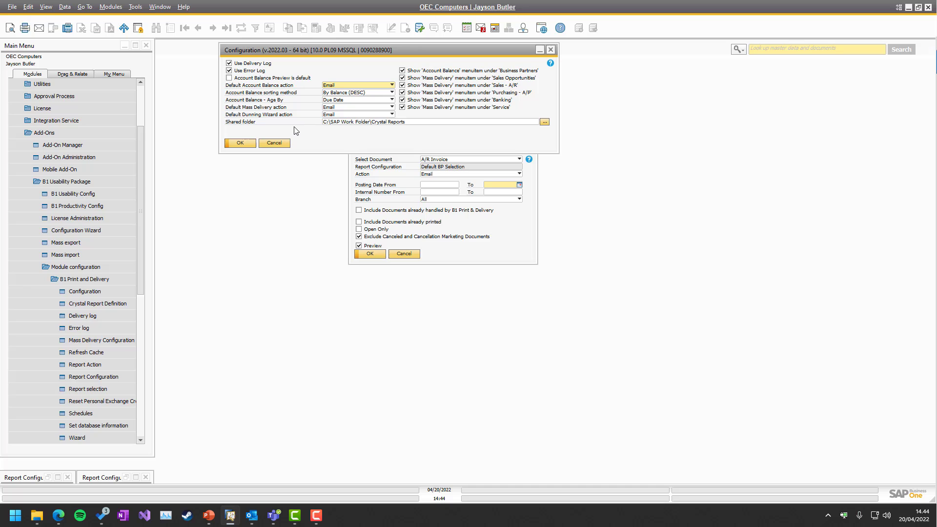
# Cancel the Print and Delivery Configuration window to get back to the Mass Delivery window.
pyautogui.click(274, 142)
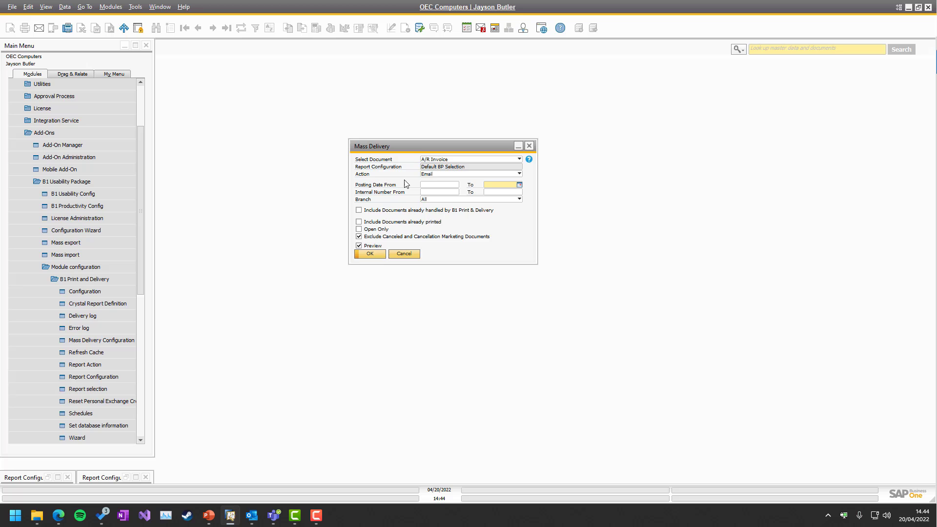
pyautogui.click(368, 254)
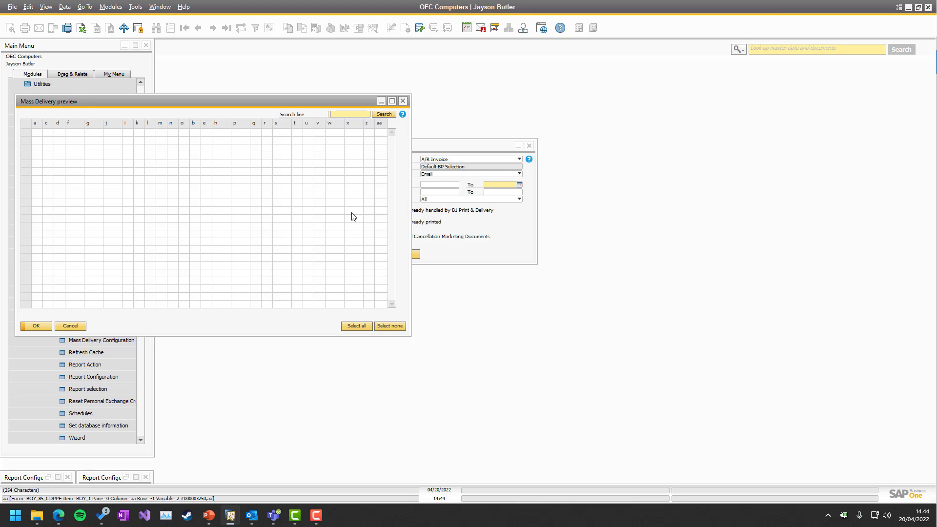
pyautogui.click(403, 101)
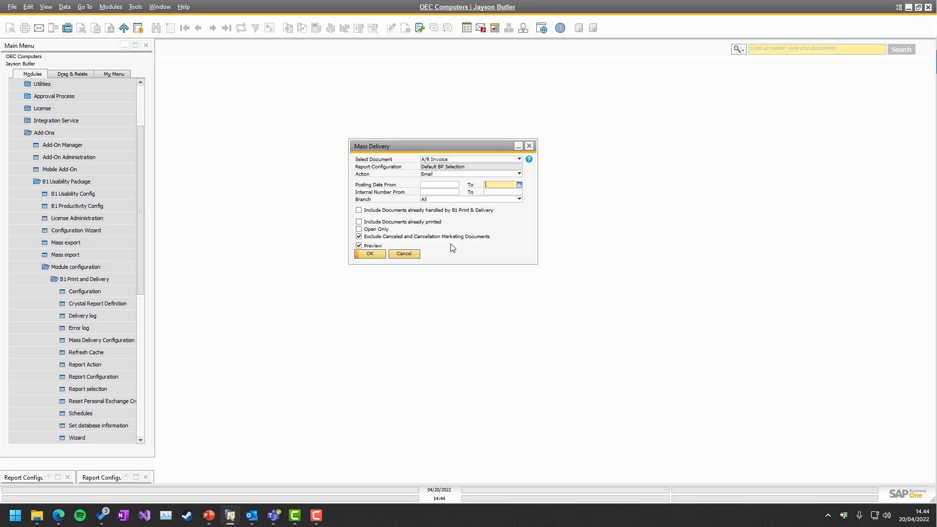
pyautogui.click(431, 160)
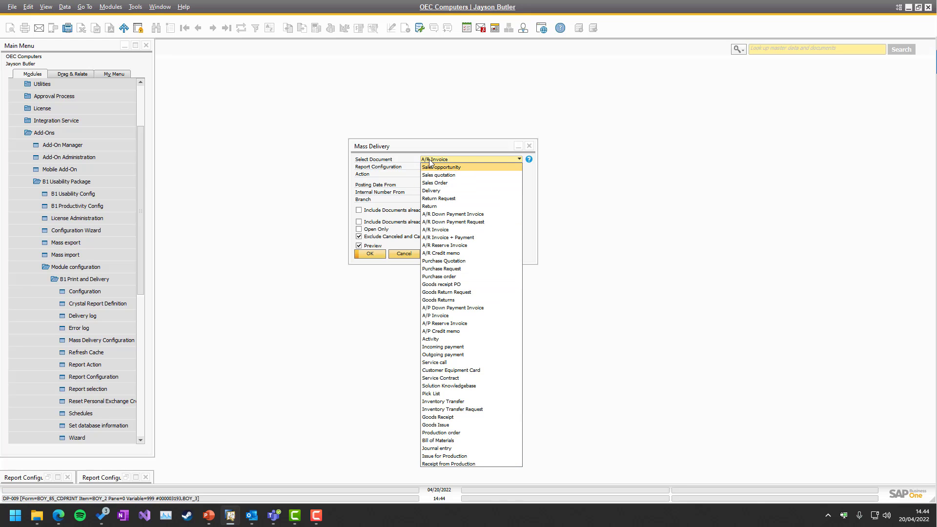
pyautogui.click(452, 230)
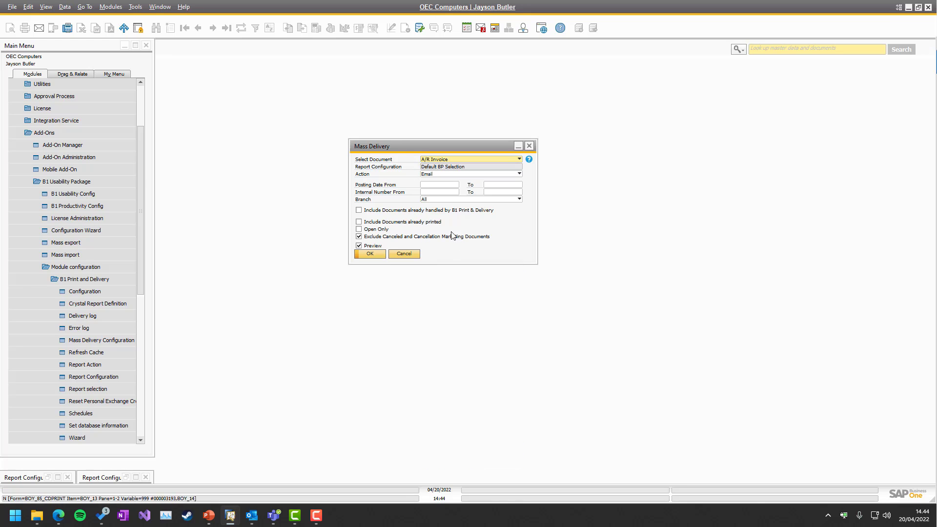
# Open the DP-009 A/R Invoice Mass Delivery Configuration from the context menu and move it up.
pyautogui.rightClick(442, 254)
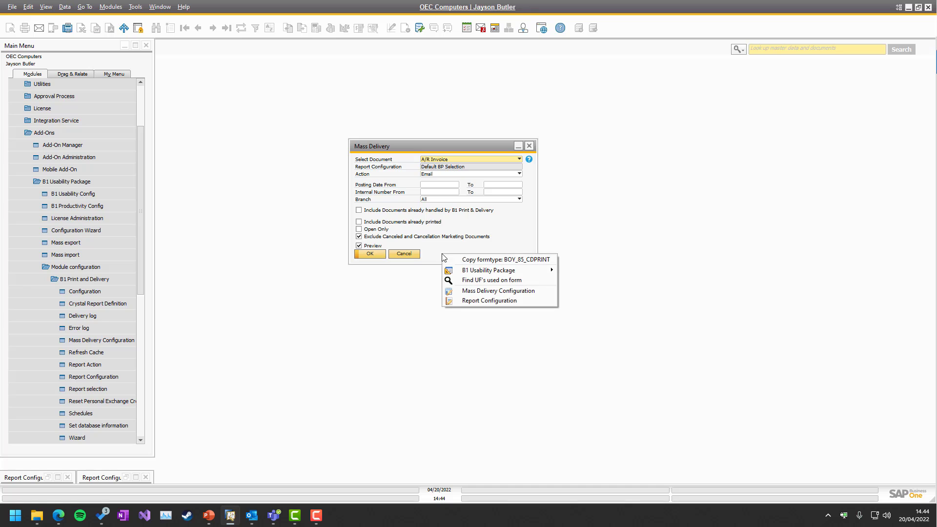
pyautogui.click(477, 291)
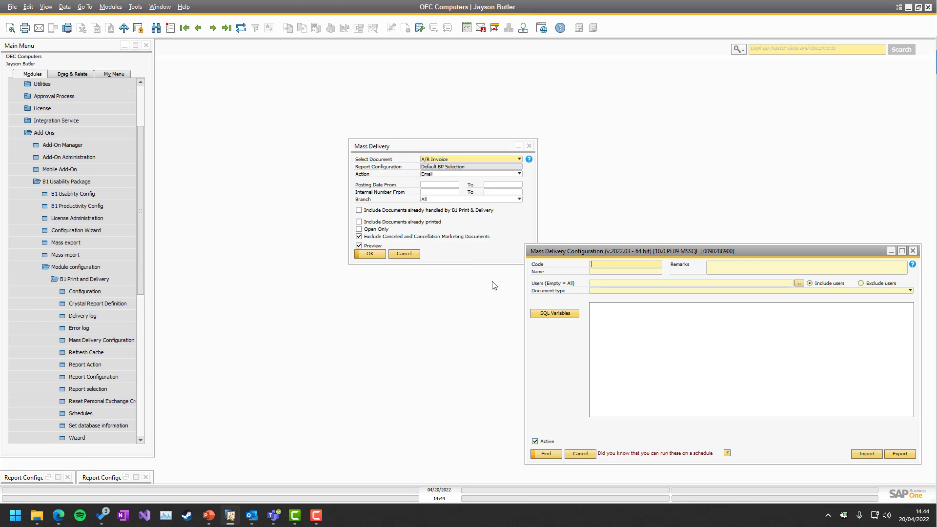
pyautogui.moveTo(573, 253); pyautogui.dragTo(574, 98)
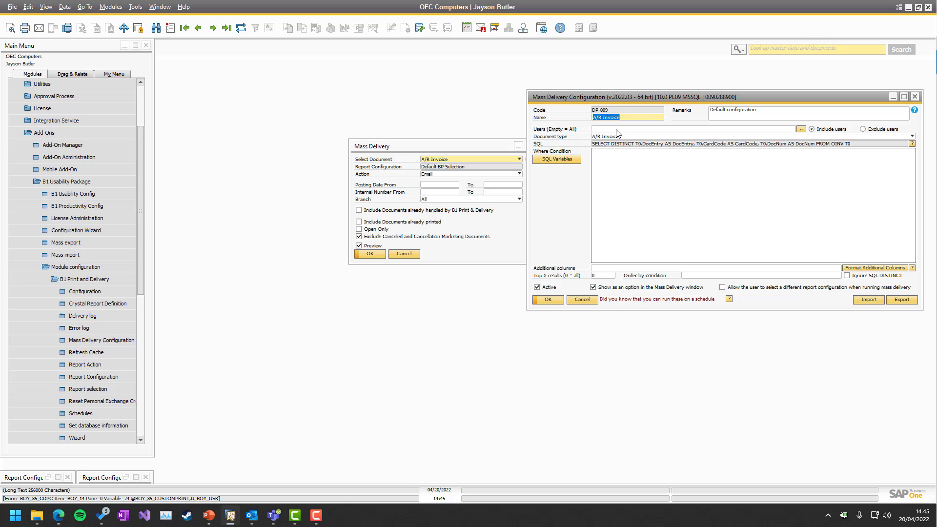
pyautogui.click(615, 129)
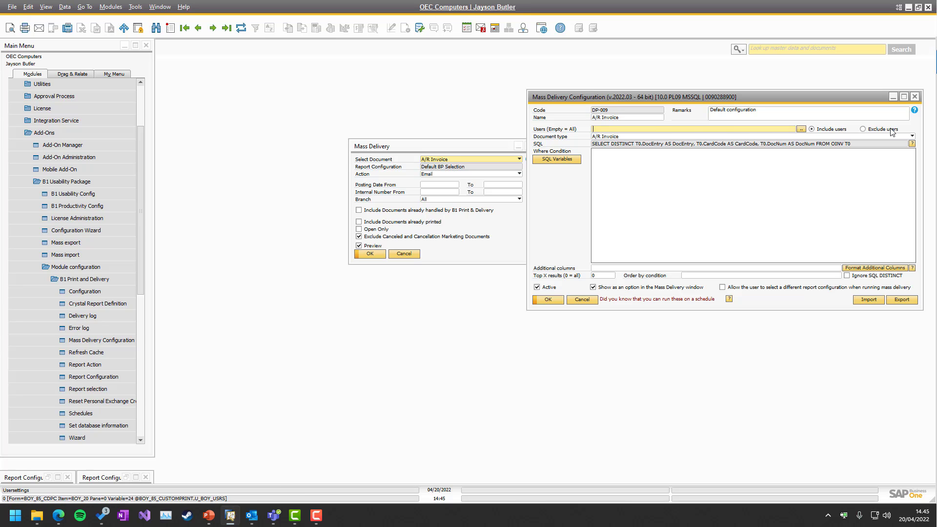
pyautogui.click(800, 129)
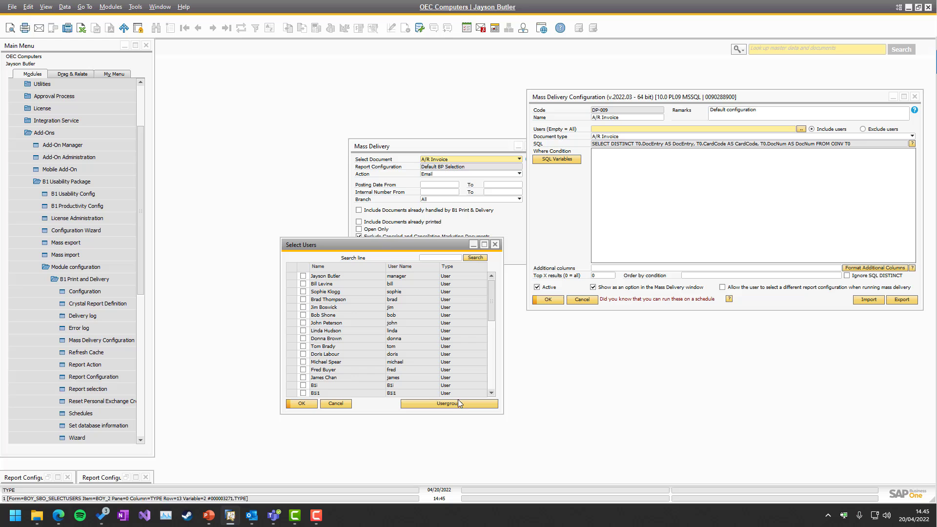
pyautogui.click(346, 403)
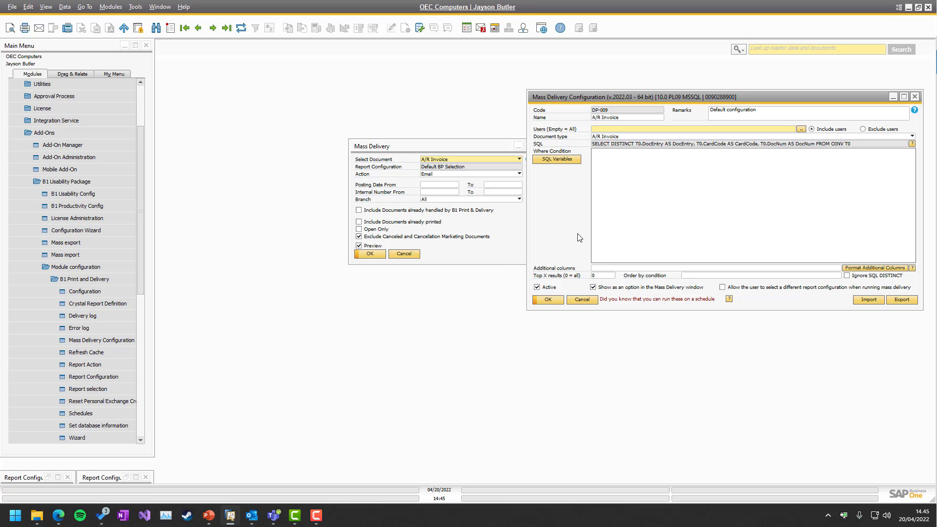
pyautogui.click(622, 138)
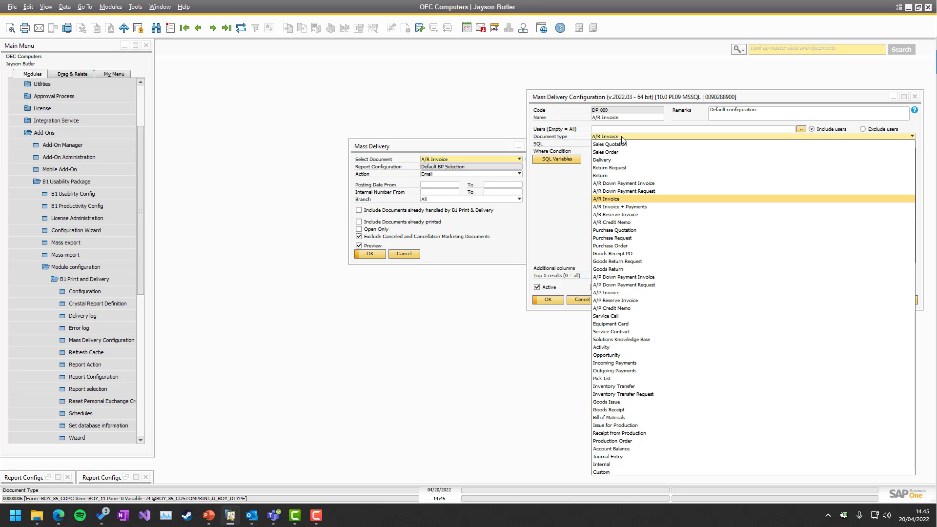
pyautogui.click(617, 449)
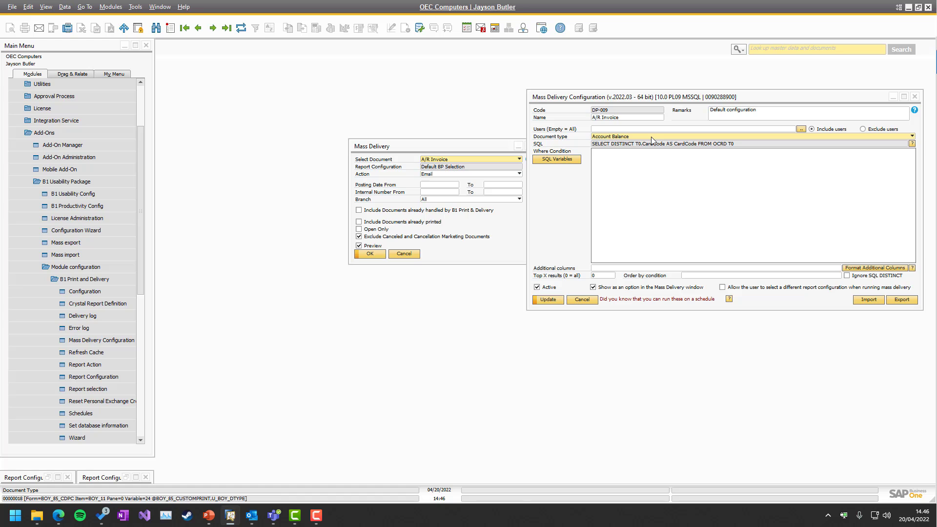
pyautogui.click(650, 137)
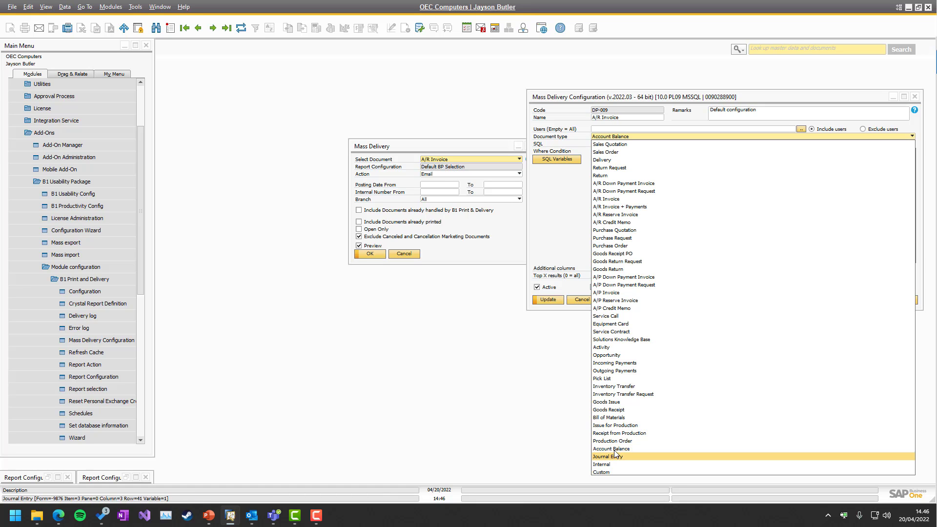
pyautogui.click(568, 191)
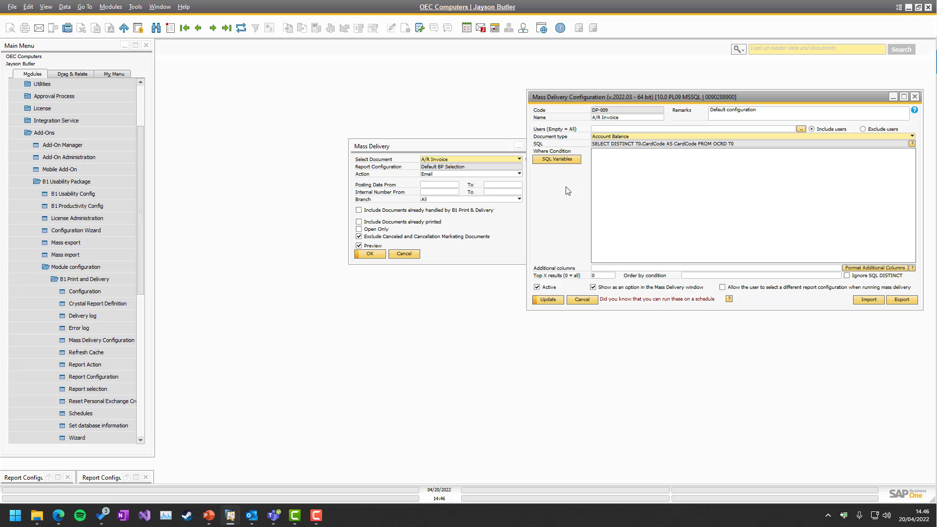
pyautogui.click(610, 137)
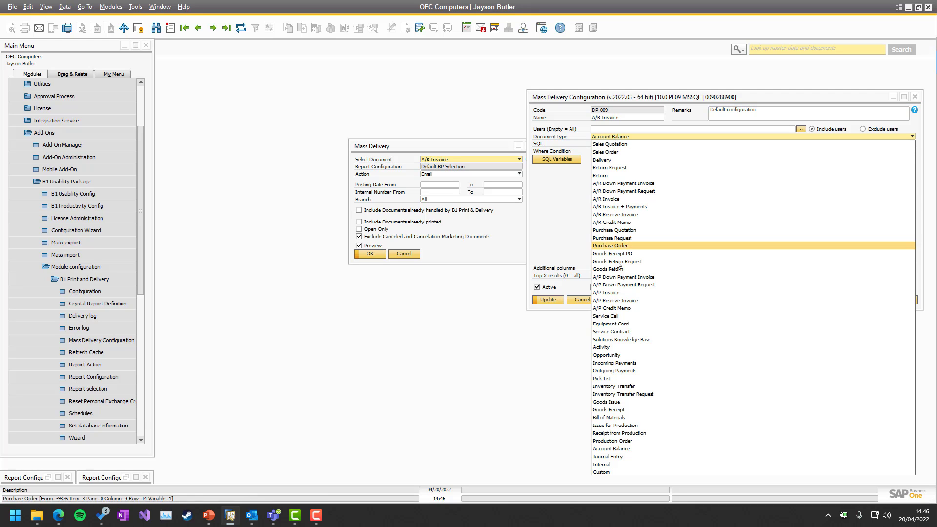
pyautogui.click(608, 199)
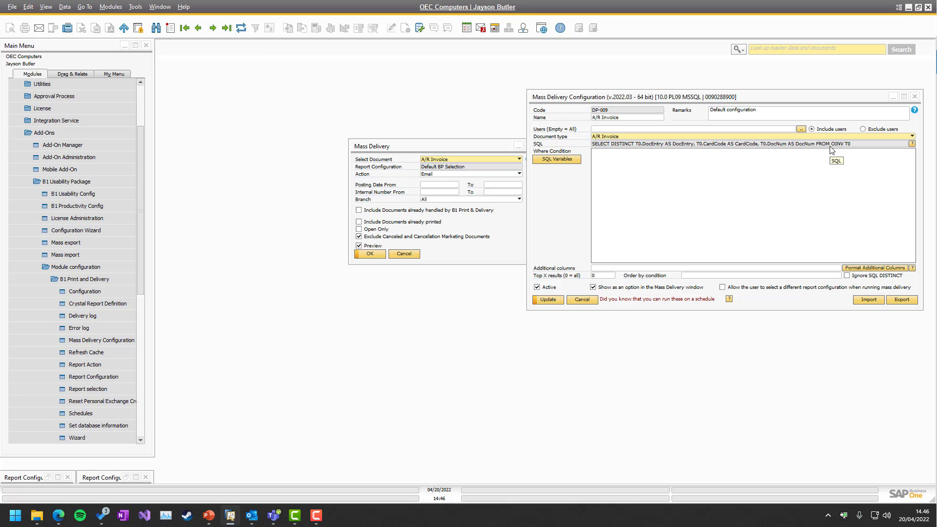
# Run the Mass Delivery preview and copy its SQL to the clipboard with Copy SQL.
pyautogui.click(726, 193)
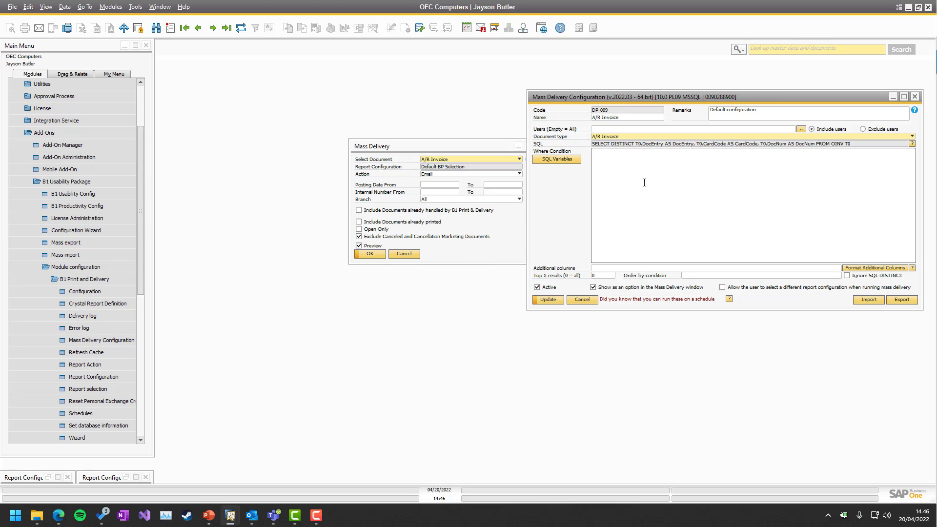
pyautogui.click(457, 253)
pyautogui.click(364, 254)
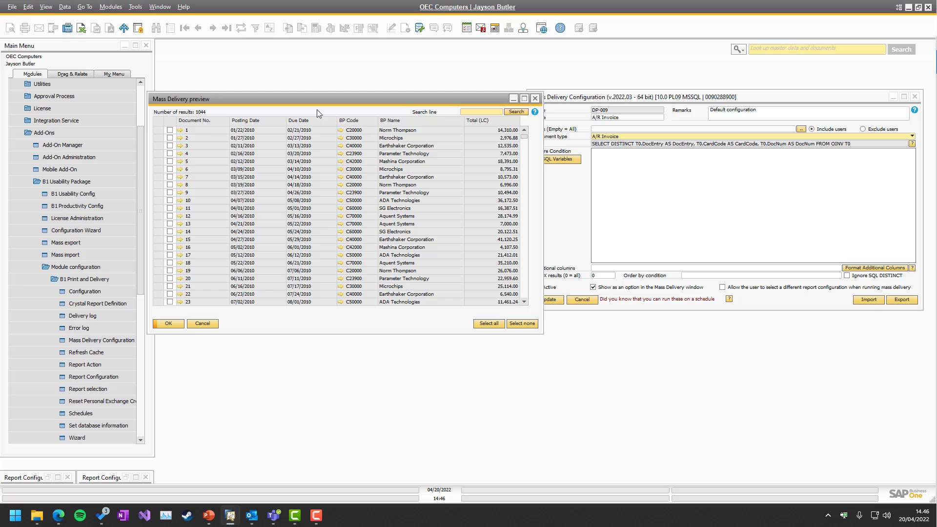
pyautogui.rightClick(317, 113)
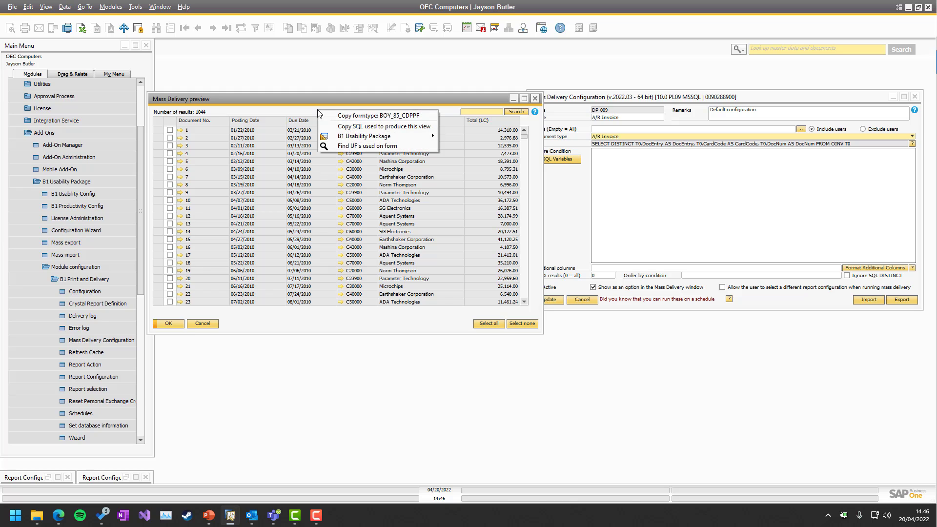
pyautogui.click(351, 126)
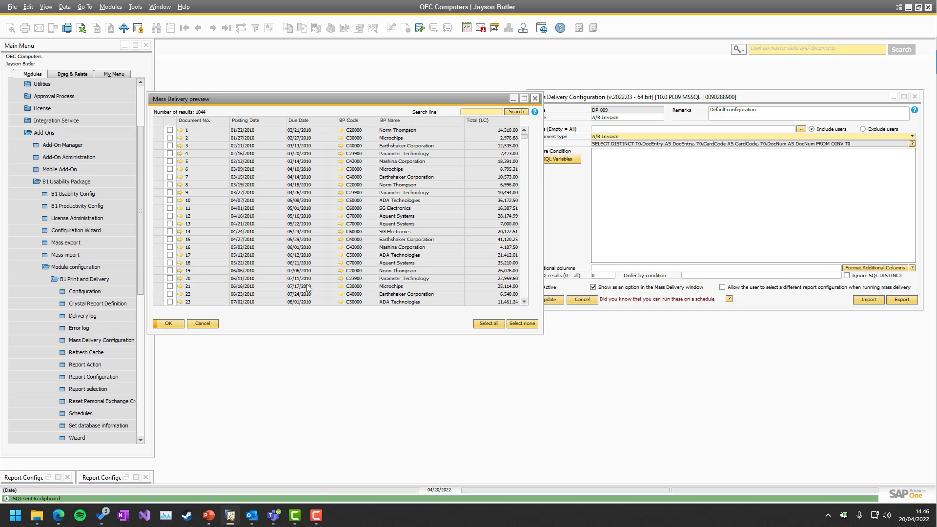
# Launch Notepad++ from the Windows search.
pyautogui.press('super')
pyautogui.write('notepad++')
pyautogui.press('Return')
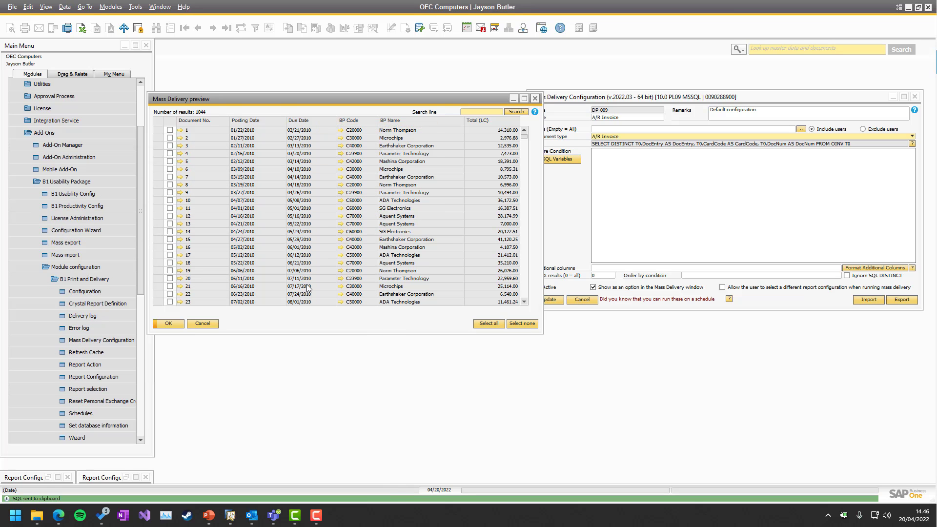
# Paste the copied SQL into Notepad++ and cancel the SAP Mass Delivery preview.
pyautogui.hotkey('ctrl', 'v')
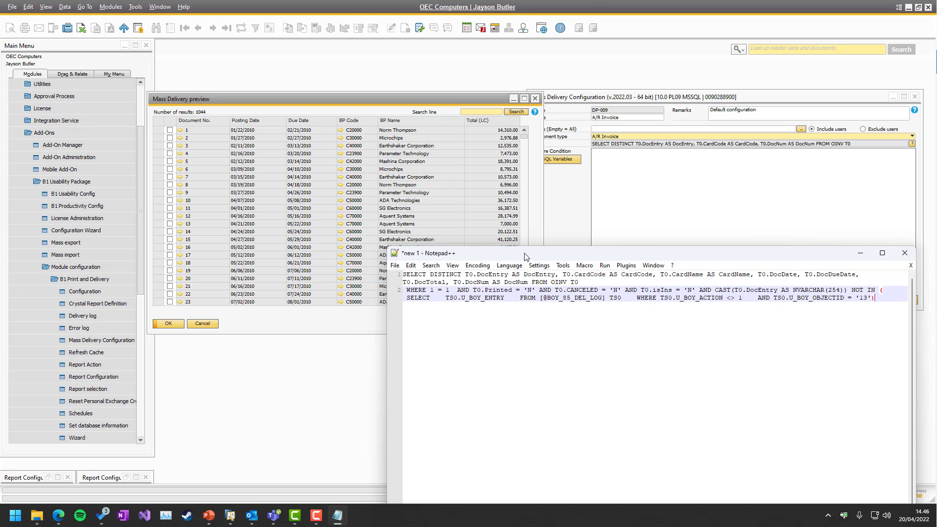
pyautogui.moveTo(510, 253); pyautogui.dragTo(620, 198)
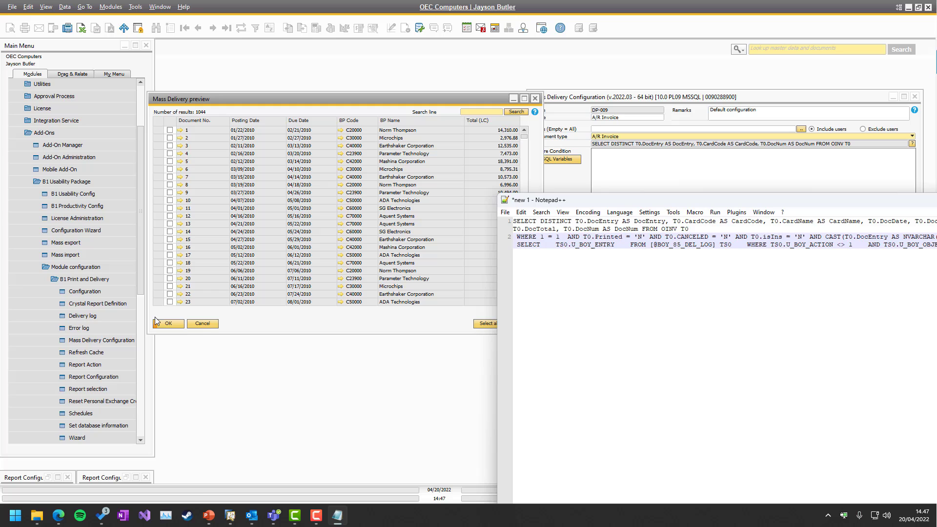
pyautogui.click(203, 343)
pyautogui.click(202, 323)
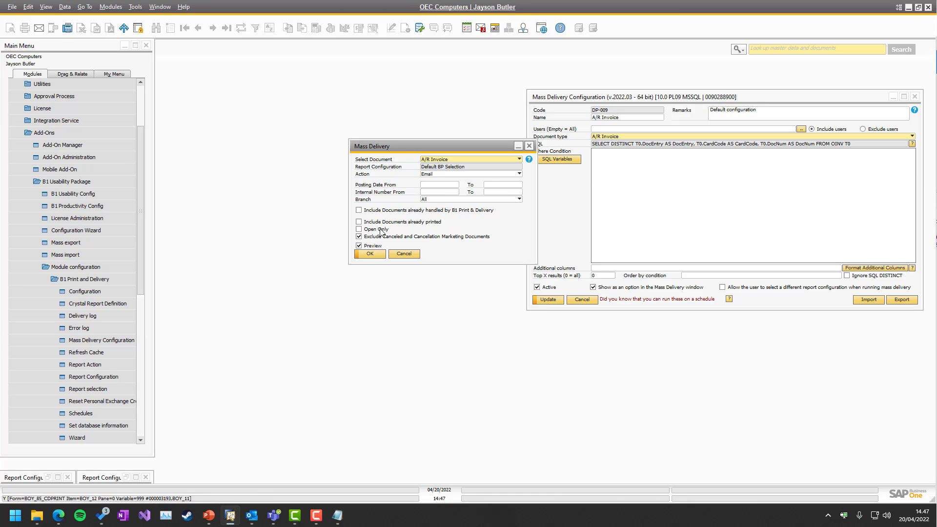
# Review the pasted query, then close Notepad++ without saving.
pyautogui.click(337, 515)
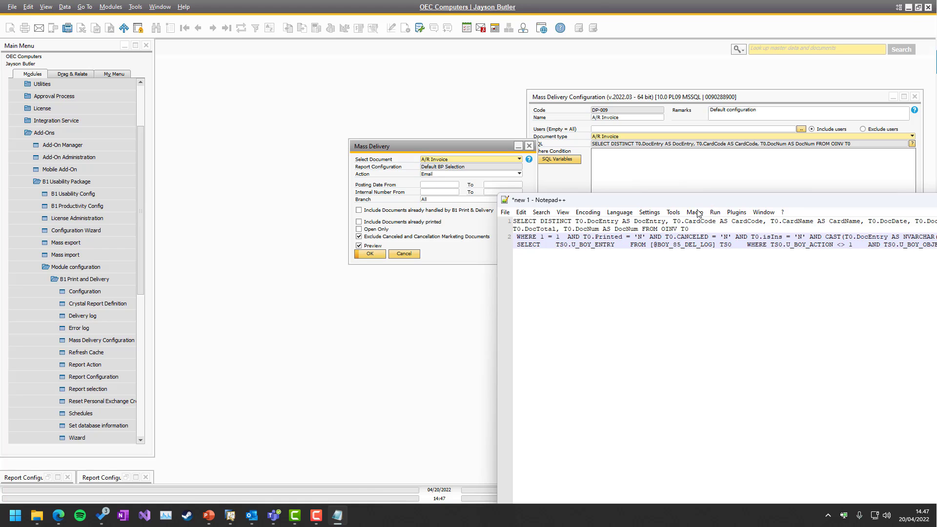
pyautogui.moveTo(732, 205); pyautogui.dragTo(610, 244)
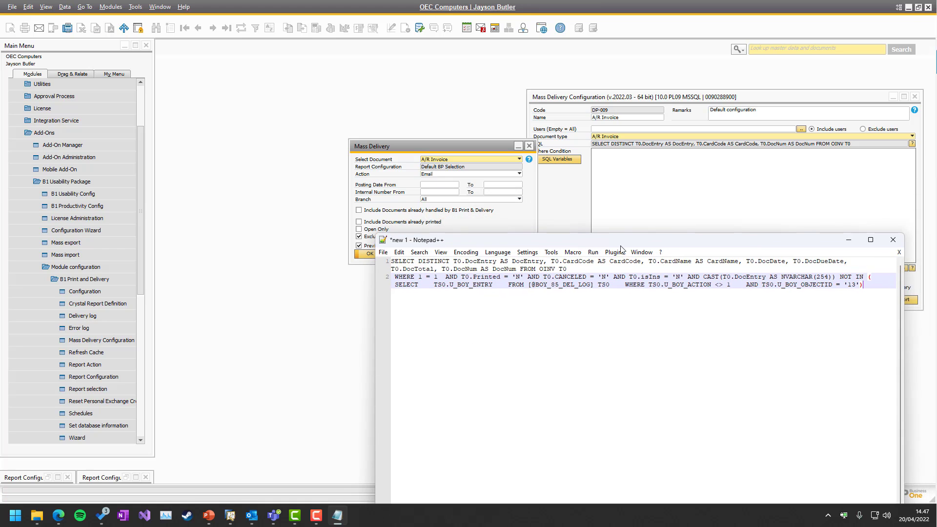
pyautogui.click(892, 239)
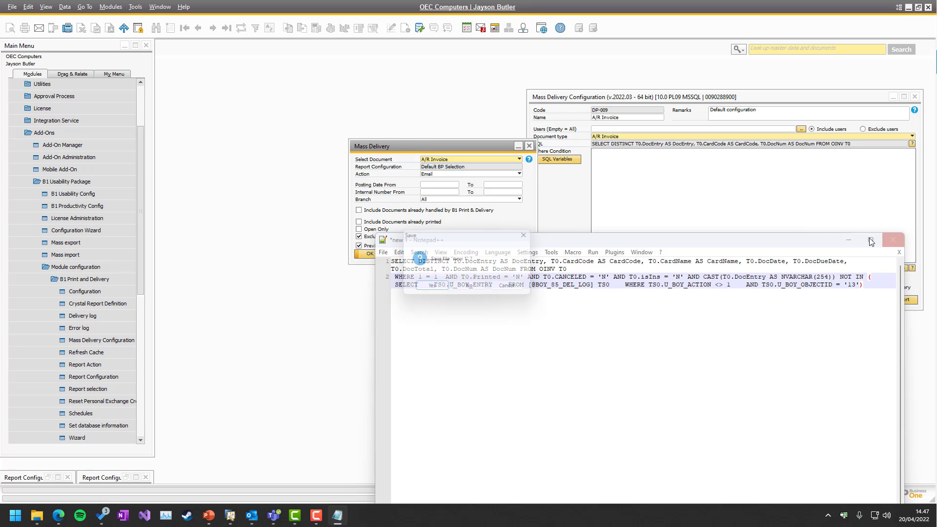
pyautogui.click(472, 290)
pyautogui.click(631, 207)
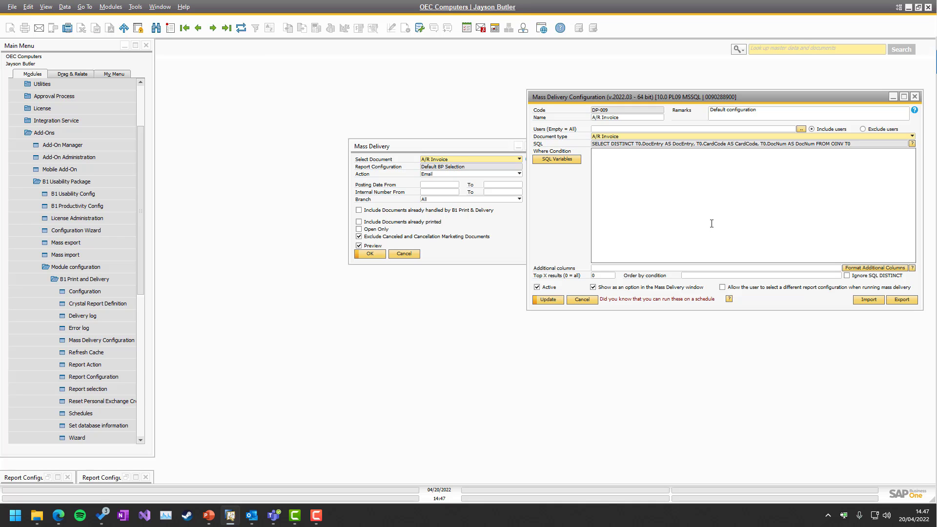
# Enter WHERE U_SHOULDSEND = 'Y' as DP-009's Where Condition.
pyautogui.write("HERE U_SHOULDSEND = ''")
pyautogui.click(546, 161)
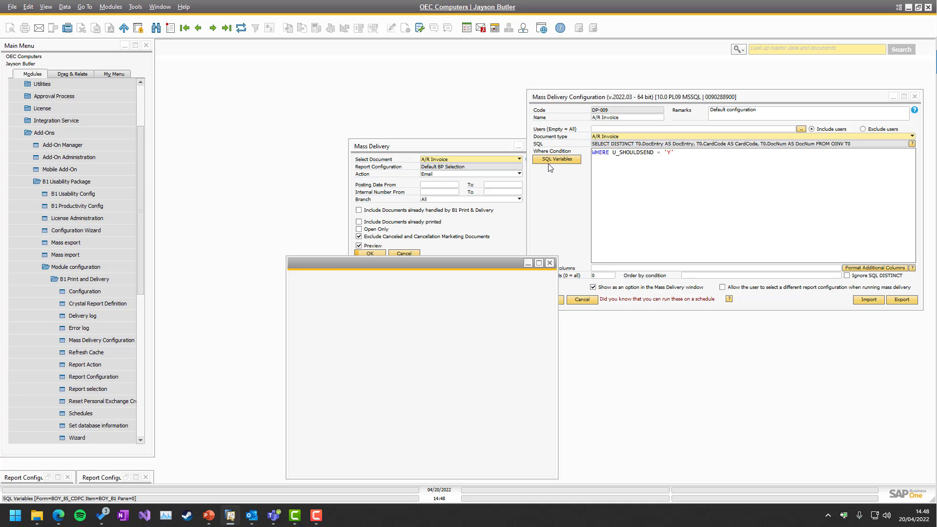
pyautogui.click(549, 263)
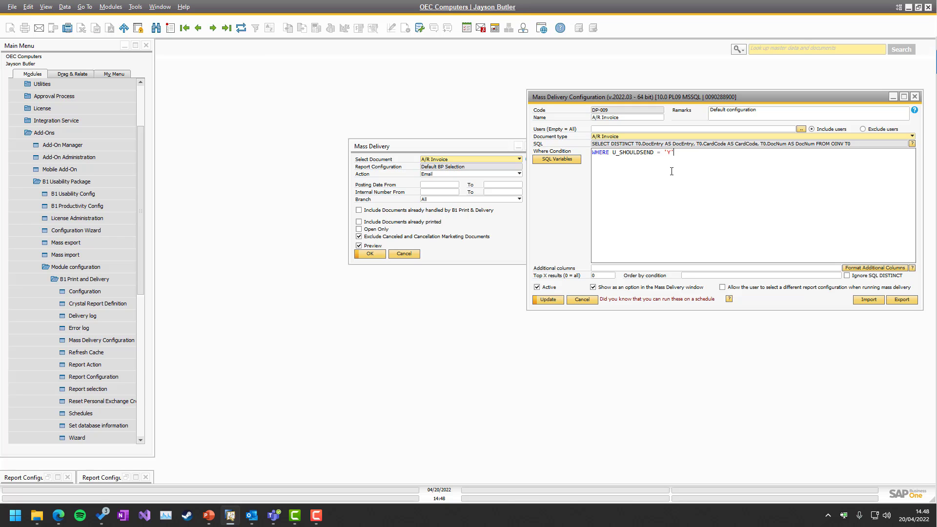
# Clear the Where Condition and rerun the preview, listing all 1044 A/R invoices.
pyautogui.hotkey('ctrl', 'a')
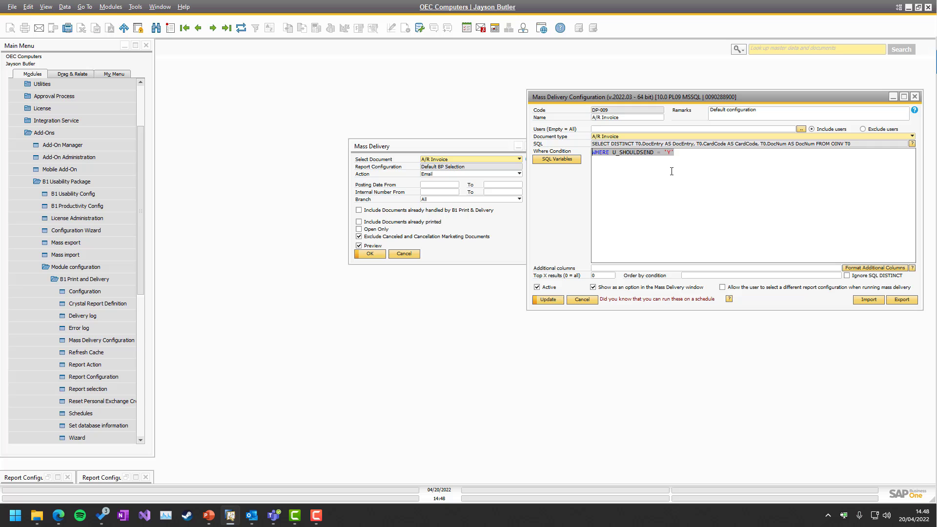
pyautogui.press('Delete')
pyautogui.click(369, 254)
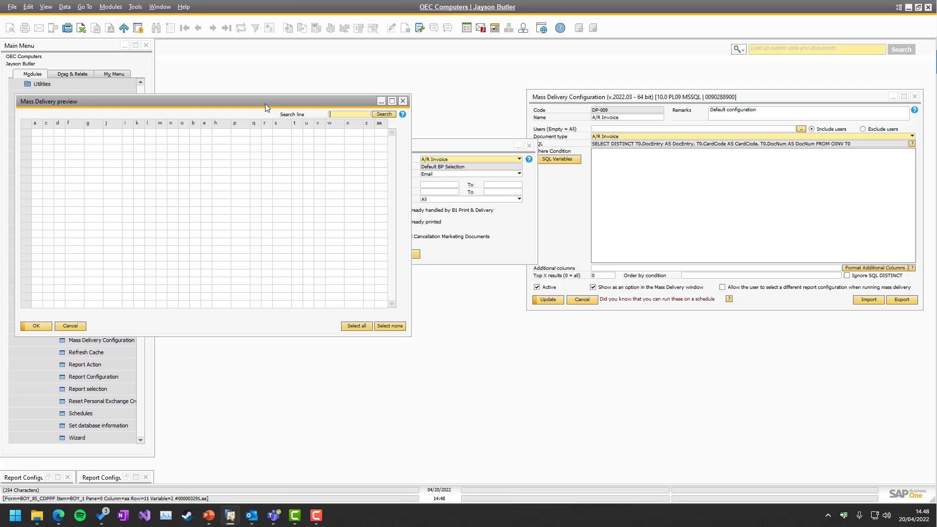
pyautogui.moveTo(264, 103); pyautogui.dragTo(393, 112)
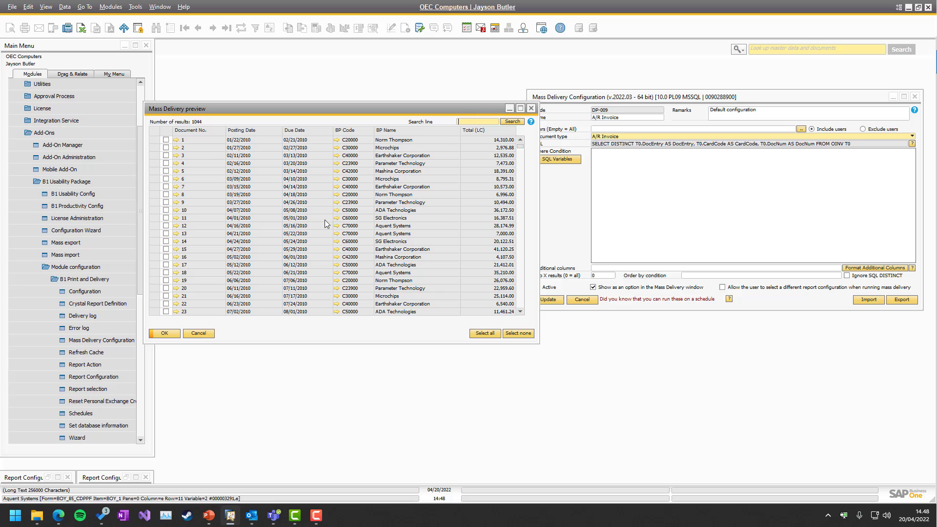
# Set invoice 1's Customer Ref. No. to 'test' and save it.
pyautogui.click(176, 140)
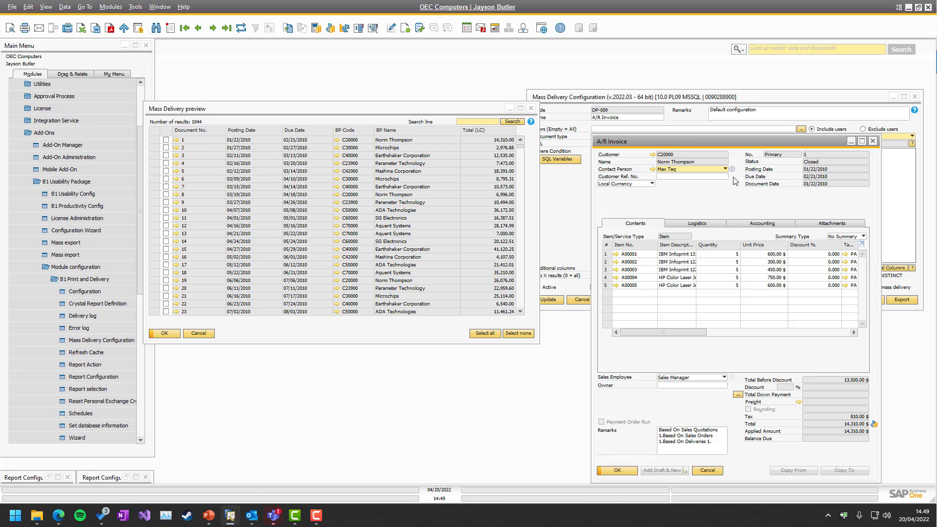
pyautogui.click(662, 176)
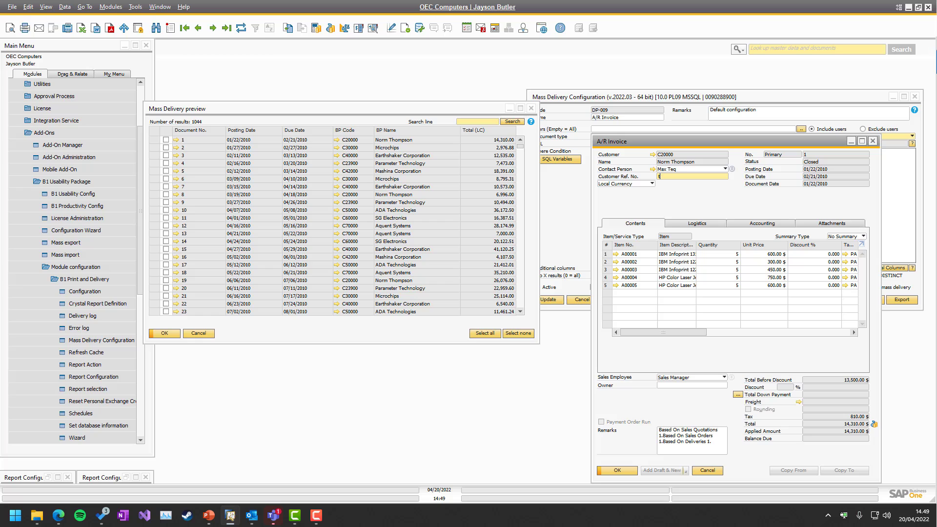
pyautogui.write('test')
pyautogui.press('Return')
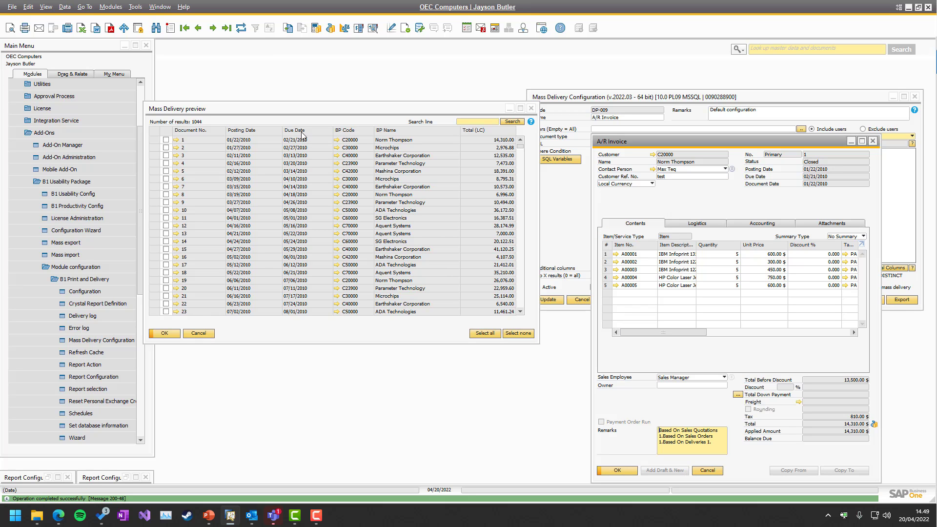
# Copy the NumAtCard field name and paste it into DP-009's Additional columns.
pyautogui.rightClick(676, 179)
pyautogui.moveTo(761, 205)
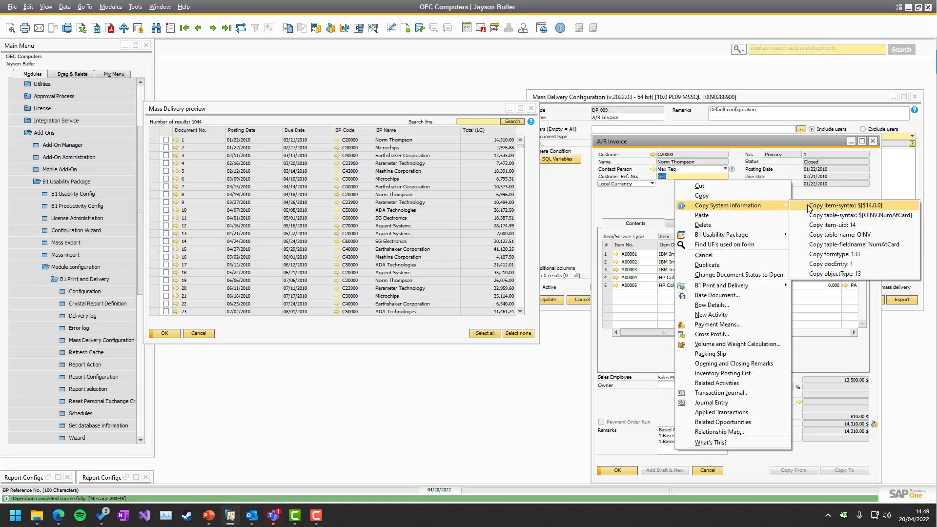
pyautogui.click(871, 250)
pyautogui.click(576, 201)
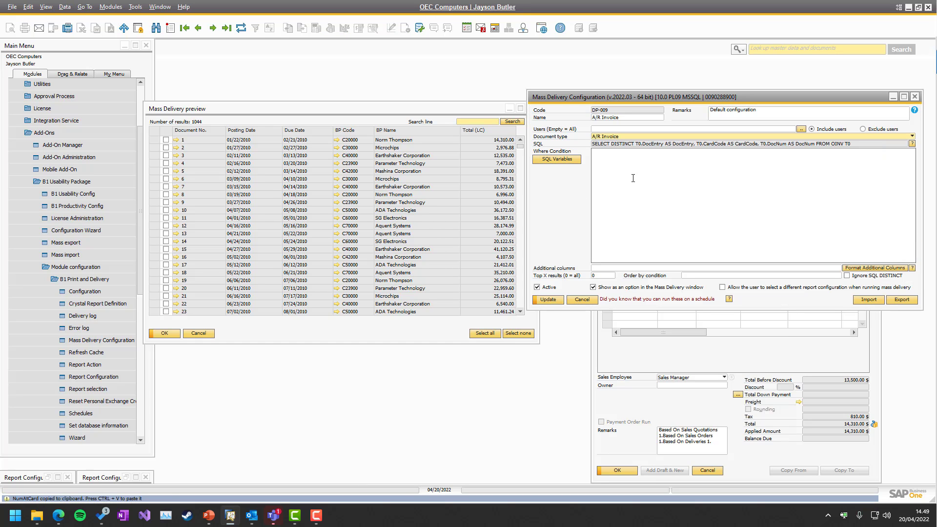
pyautogui.click(611, 268)
pyautogui.hotkey('ctrl', 'v')
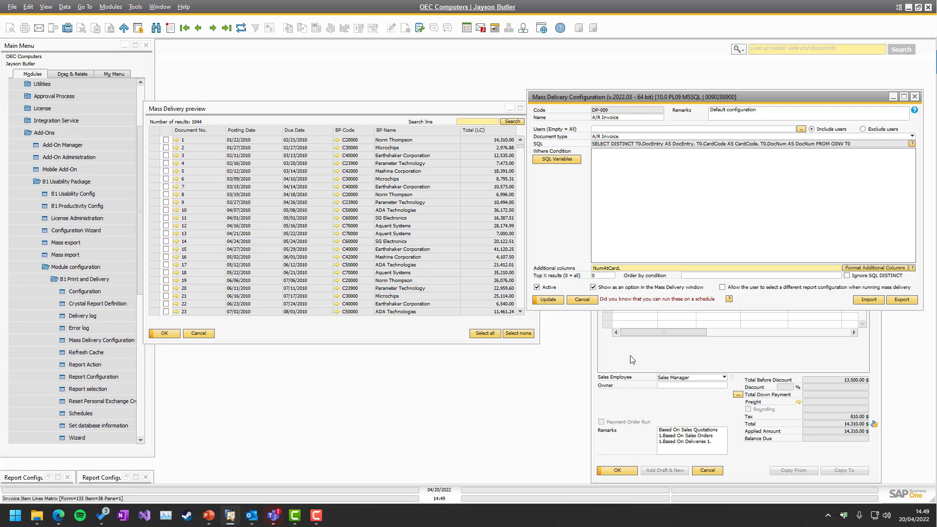
# Copy the Remarks field name Comments and append it after NumAtCard in Additional columns.
pyautogui.click(624, 368)
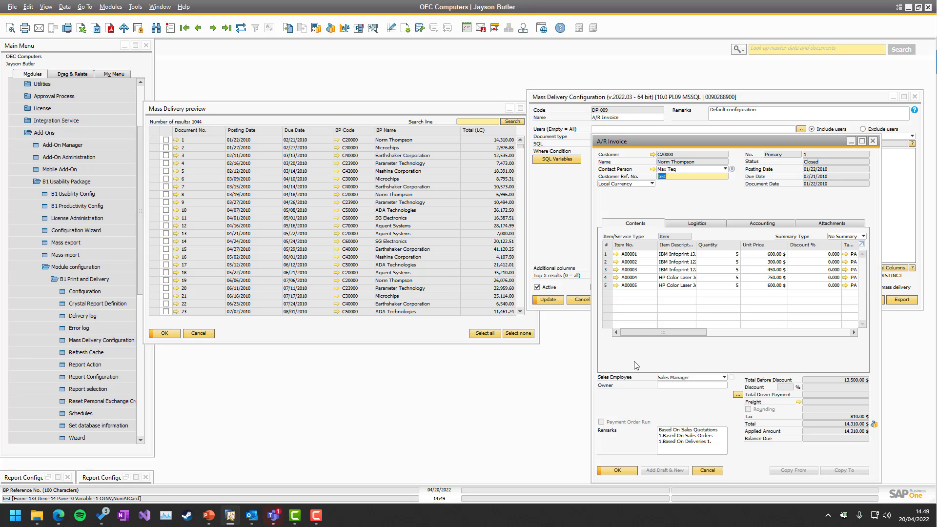
pyautogui.rightClick(685, 438)
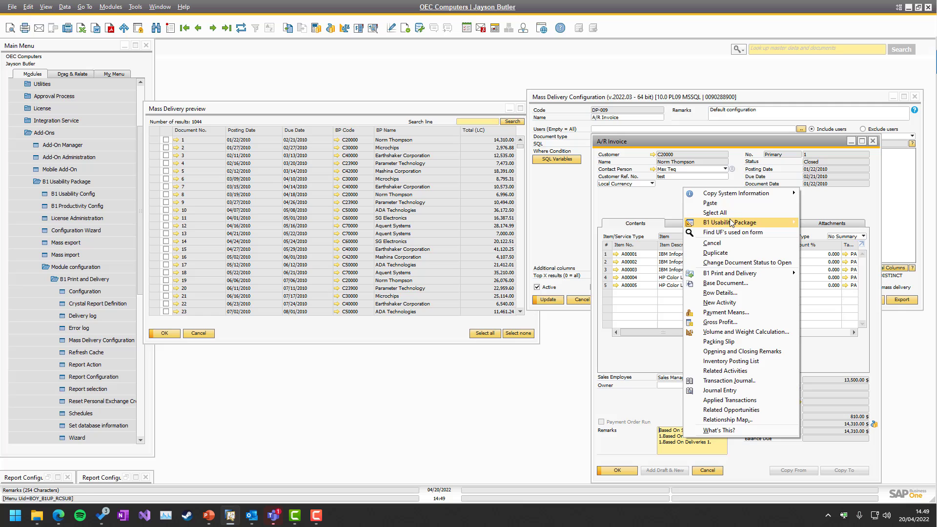
pyautogui.moveTo(761, 193)
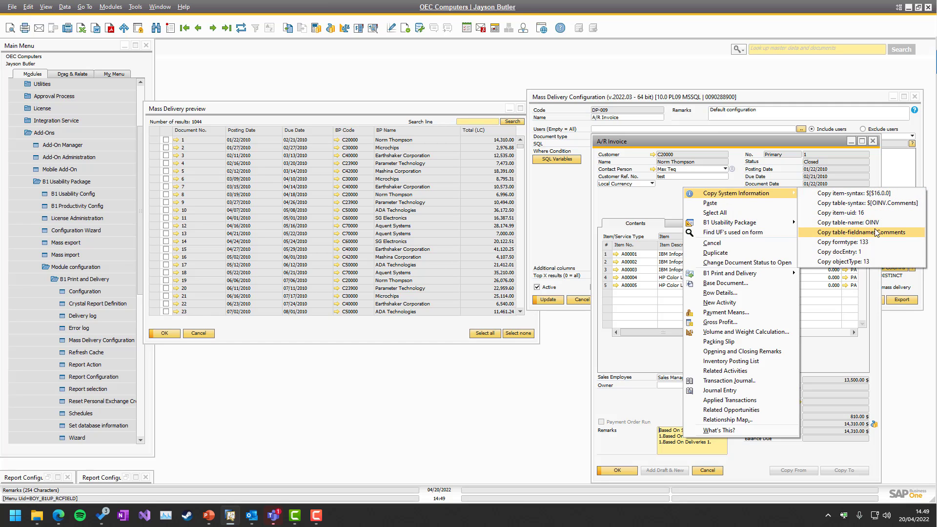
pyautogui.click(853, 232)
pyautogui.click(560, 272)
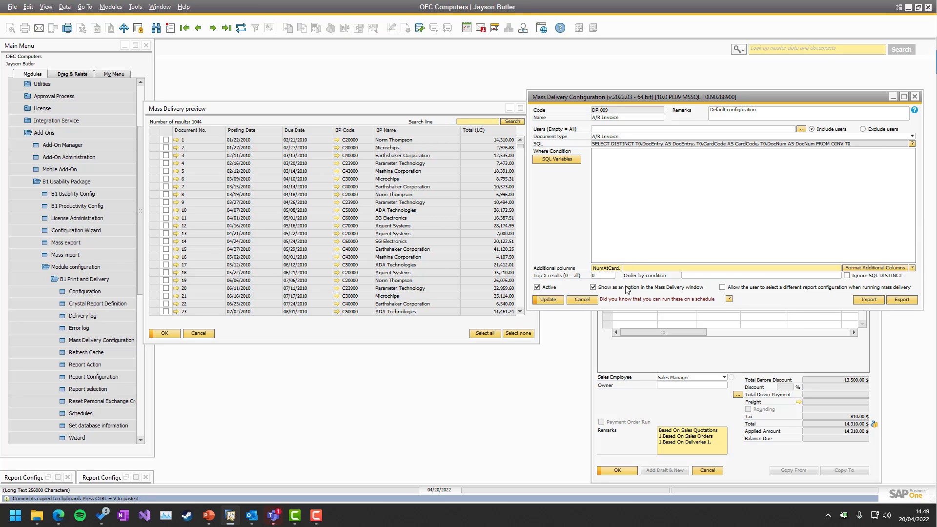
pyautogui.press('End')
pyautogui.hotkey('ctrl', 'v')
# Check the additional column help, then caption the NumAtCard column 'Ref no'.
pyautogui.click(911, 268)
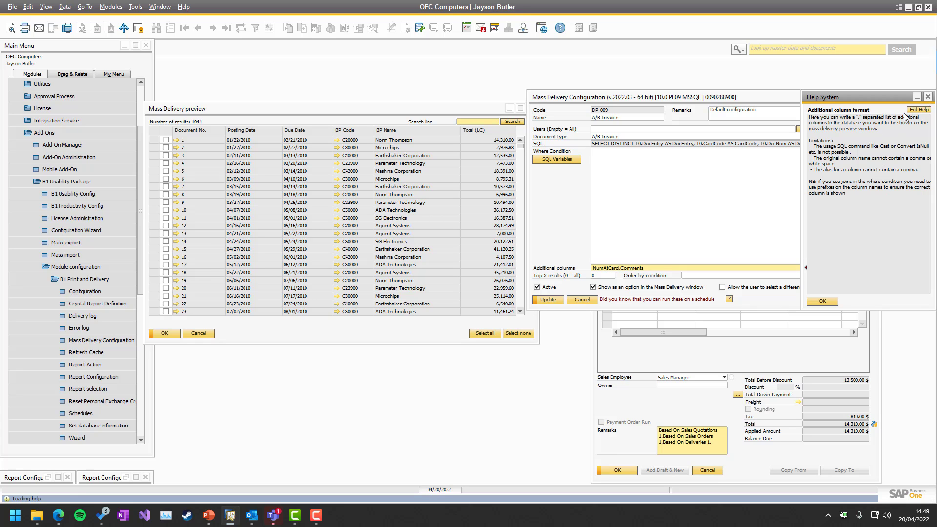
pyautogui.click(926, 99)
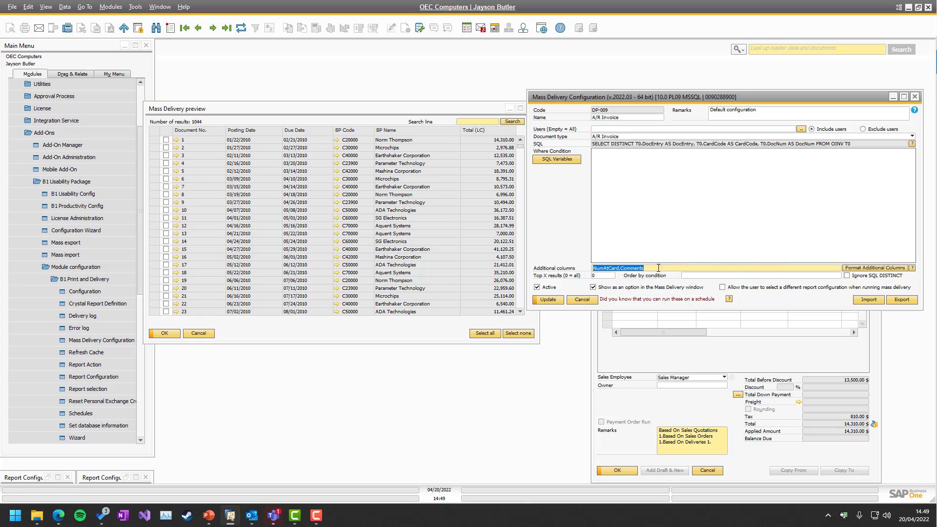
pyautogui.click(863, 267)
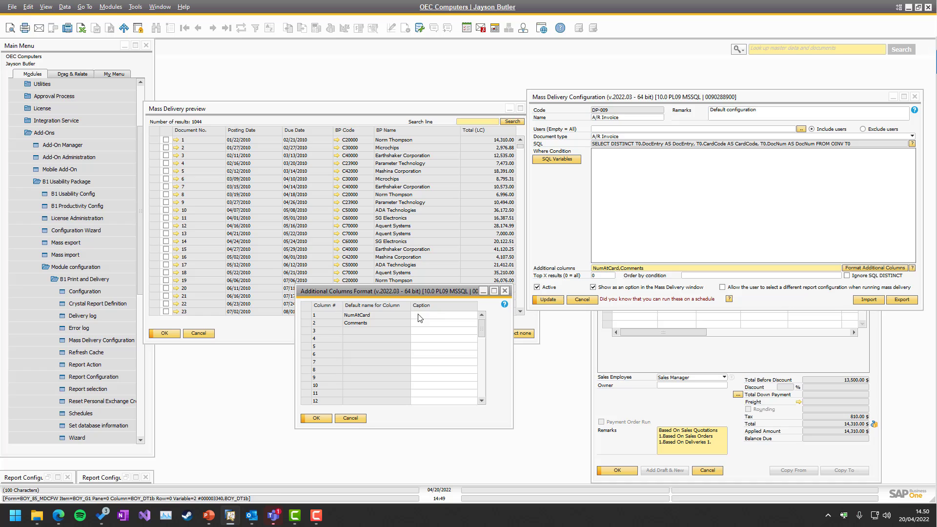
pyautogui.click(411, 317)
pyautogui.write('Ref')
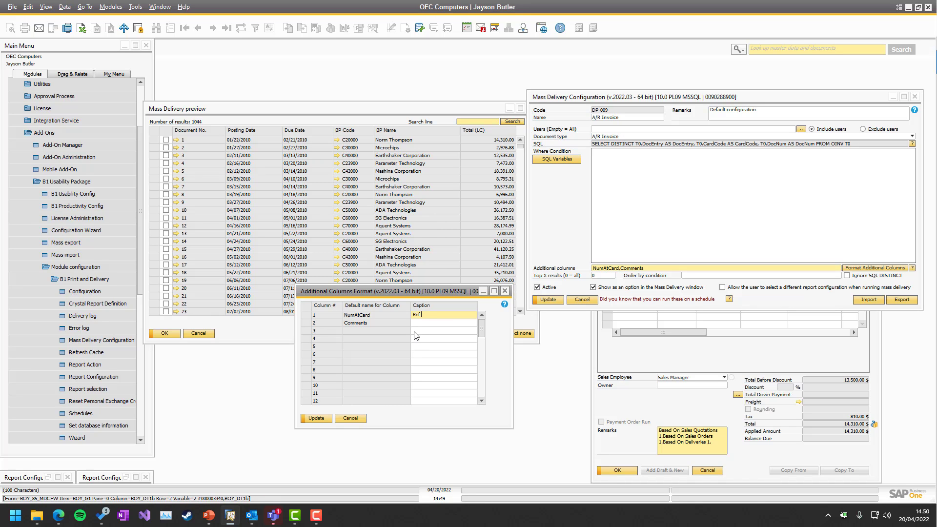
pyautogui.write(' R')
pyautogui.press('BackSpace')
pyautogui.write('no')
# Caption the Comments column 'Remarks' and save both the format and the configuration.
pyautogui.click(436, 323)
pyautogui.write('Remarks')
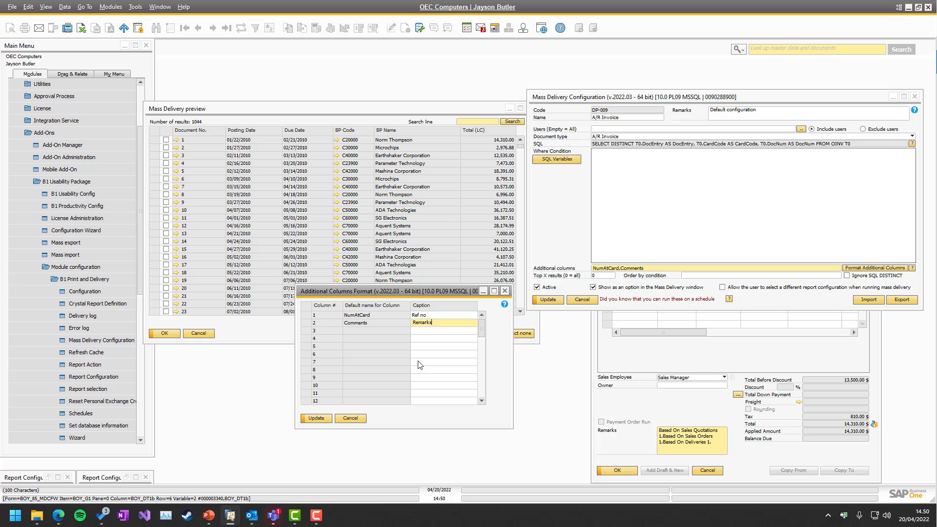
pyautogui.click(309, 420)
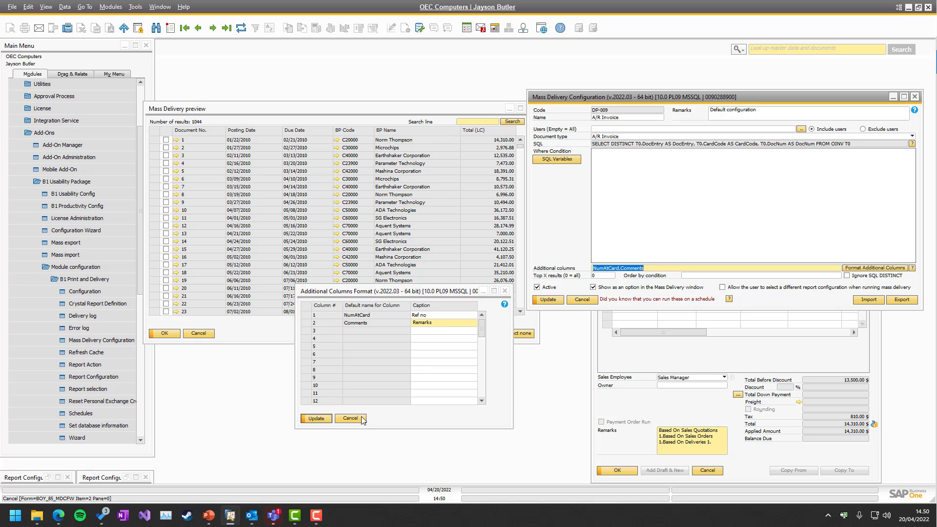
pyautogui.click(548, 300)
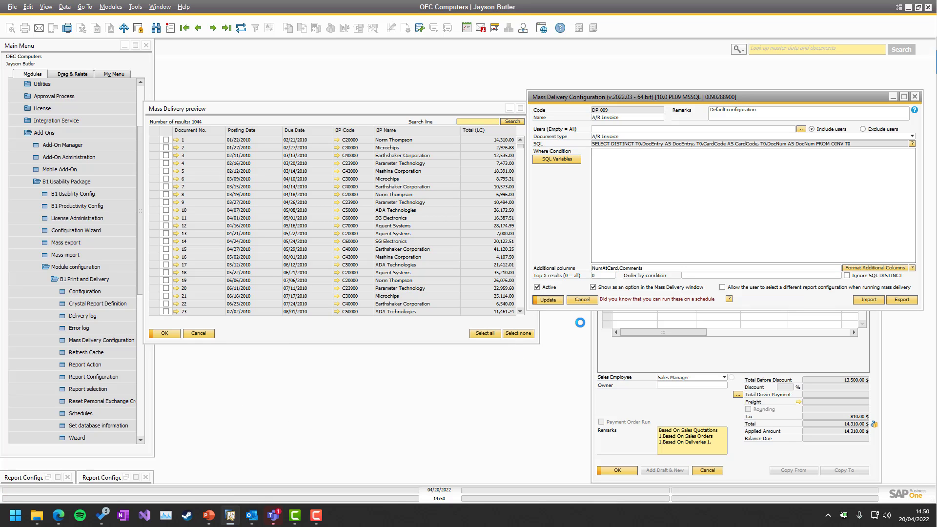
# Regenerate the preview, now showing Ref no and Remarks columns with invoice 1 reading 'test'.
pyautogui.click(198, 334)
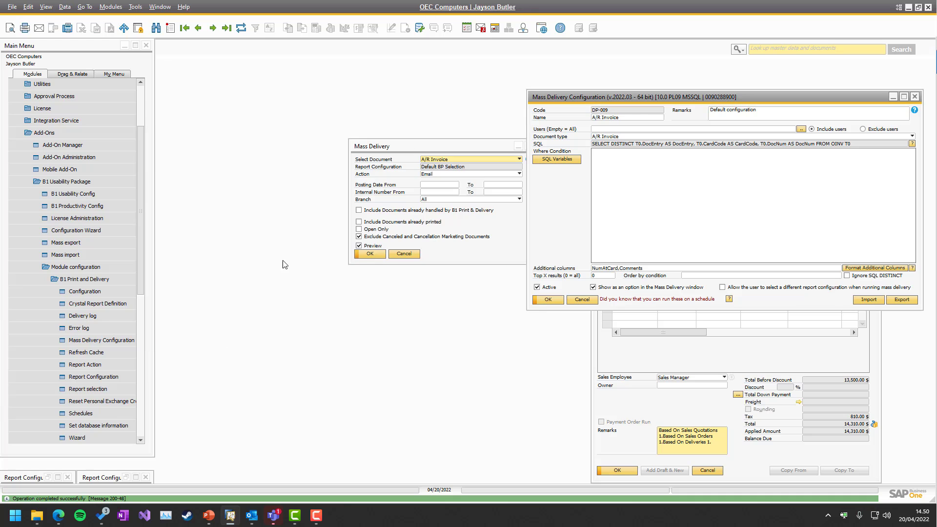
pyautogui.click(373, 254)
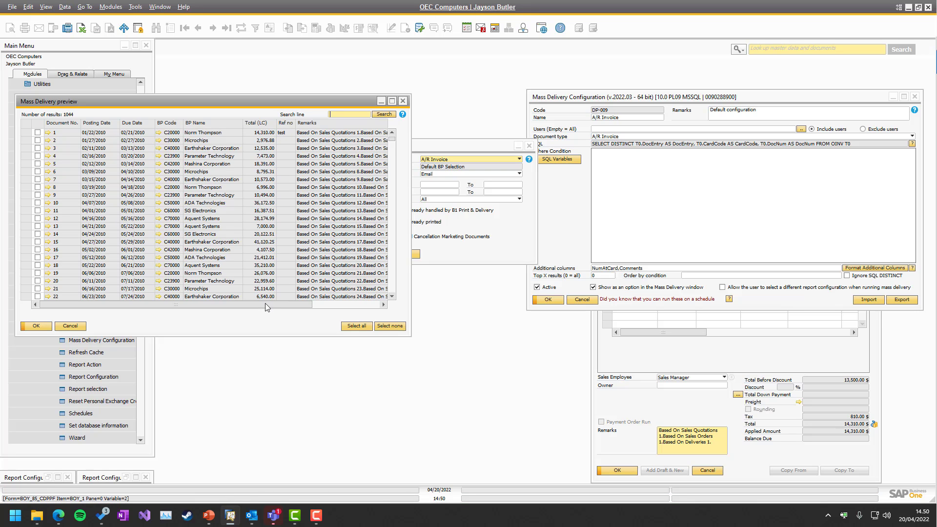
pyautogui.moveTo(265, 307)
pyautogui.mouseDown()
pyautogui.moveTo(312, 305)
pyautogui.moveTo(266, 306)
pyautogui.mouseUp()
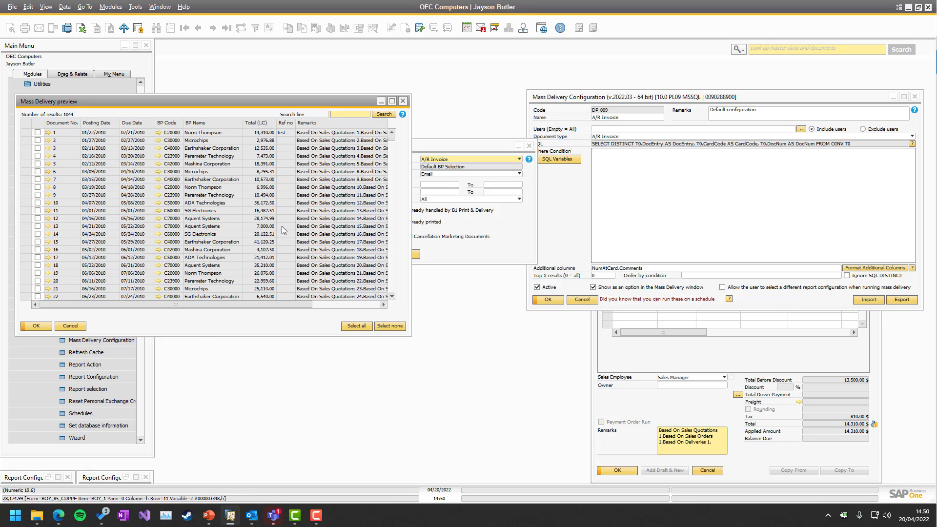
pyautogui.click(593, 287)
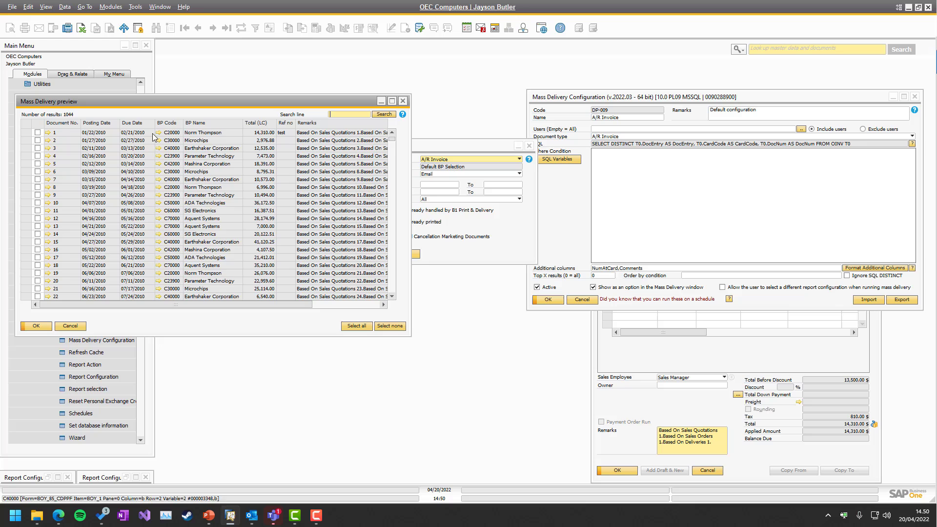
pyautogui.moveTo(150, 103); pyautogui.dragTo(261, 106)
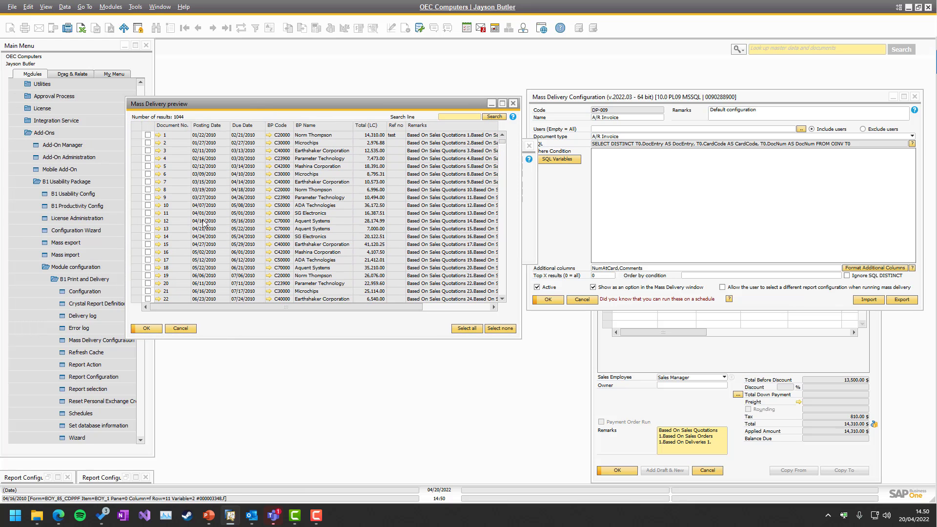
# Save a Top X results limit of 5 and rerun the preview, which now shows 5 invoices.
pyautogui.click(608, 277)
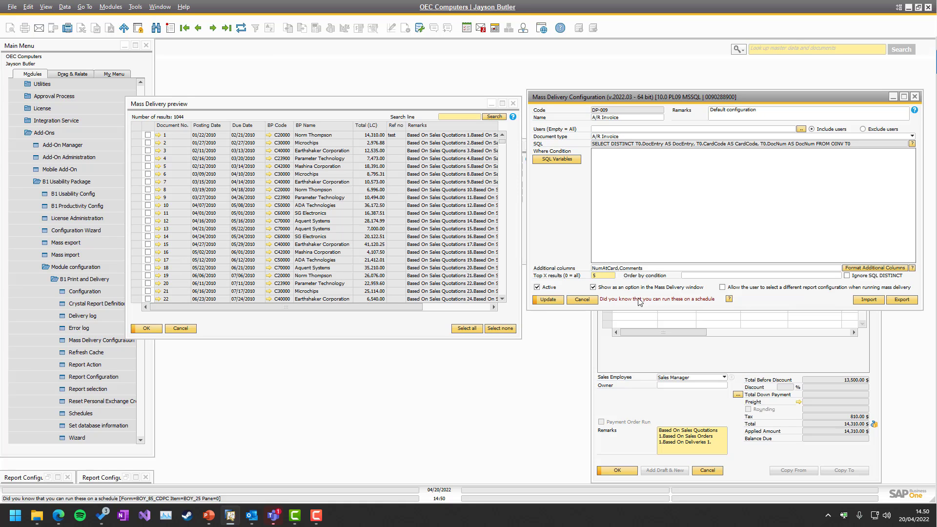
pyautogui.click(547, 299)
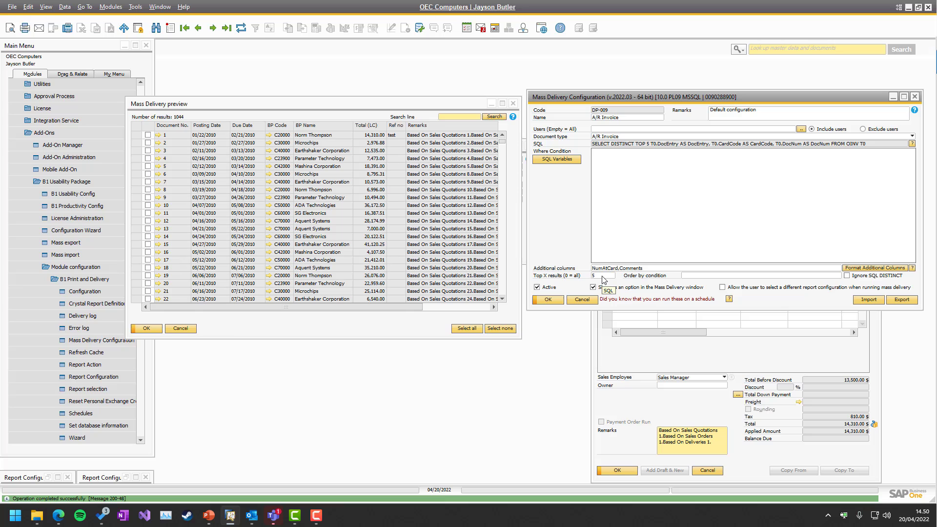
pyautogui.click(176, 328)
pyautogui.click(356, 255)
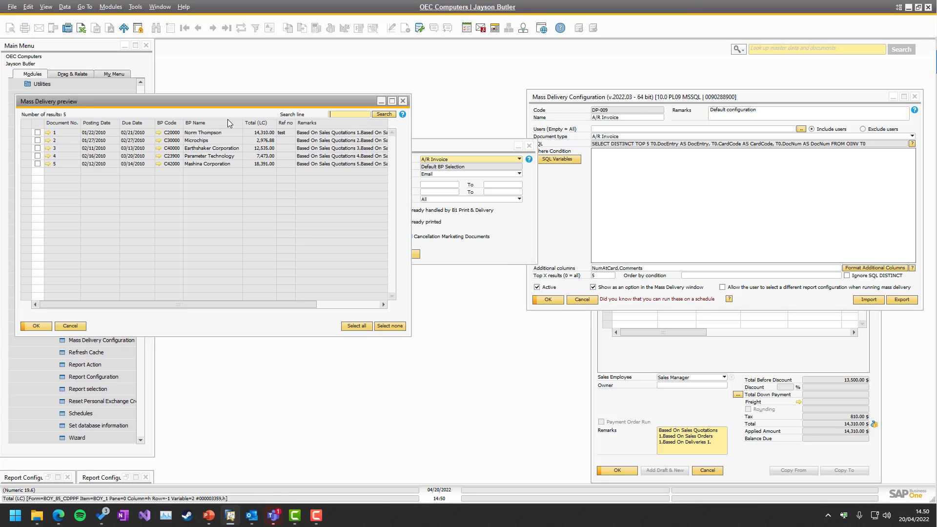
pyautogui.moveTo(166, 109); pyautogui.dragTo(279, 127)
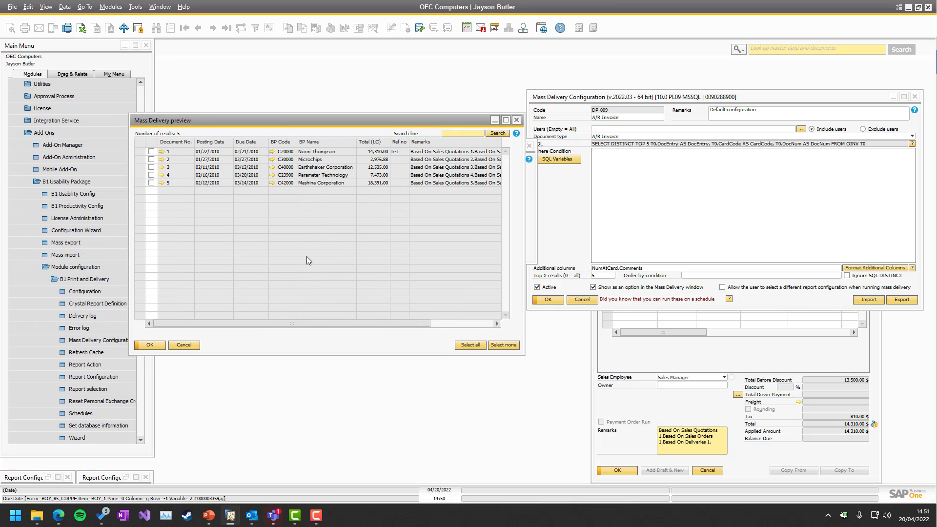
# Reset Top X results to 0 so DP-009 returns all results, and update.
pyautogui.click(570, 272)
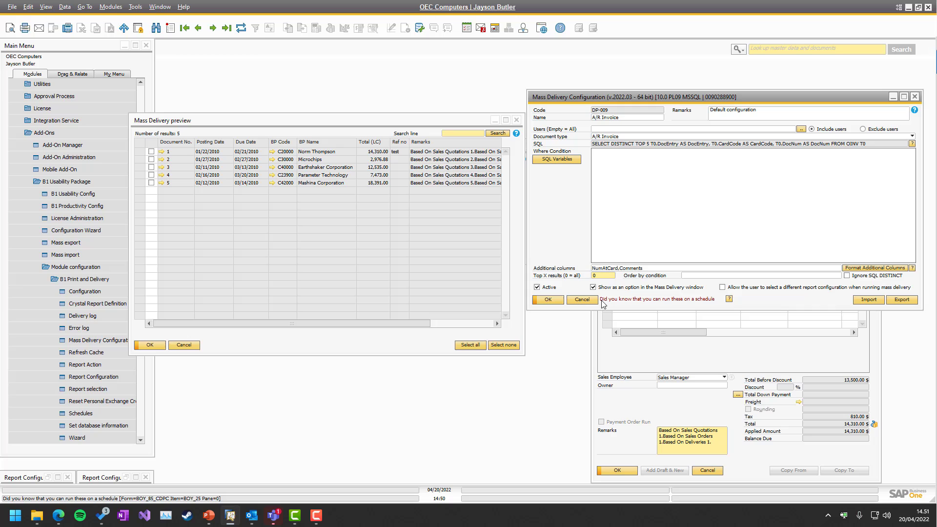
pyautogui.write('0')
pyautogui.click(548, 300)
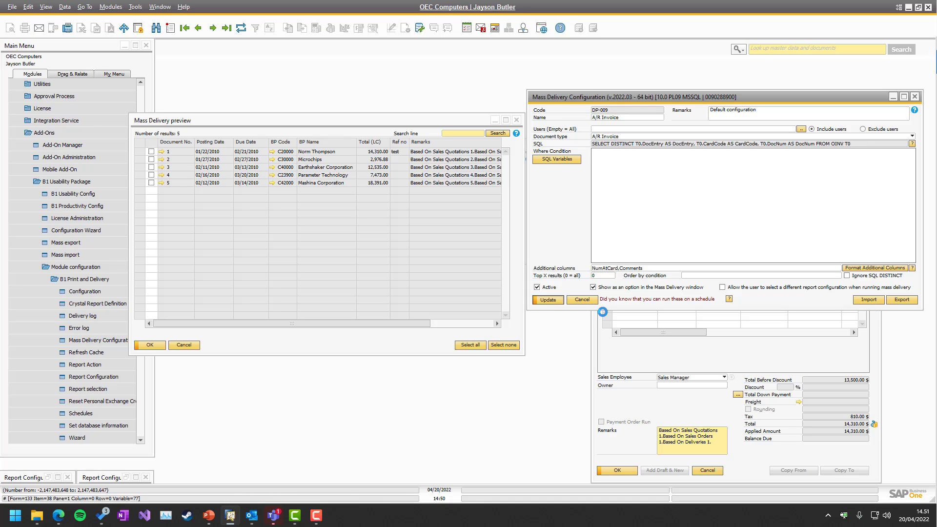
# Enter Comments as DP-009's Order by condition and update the configuration.
pyautogui.click(712, 276)
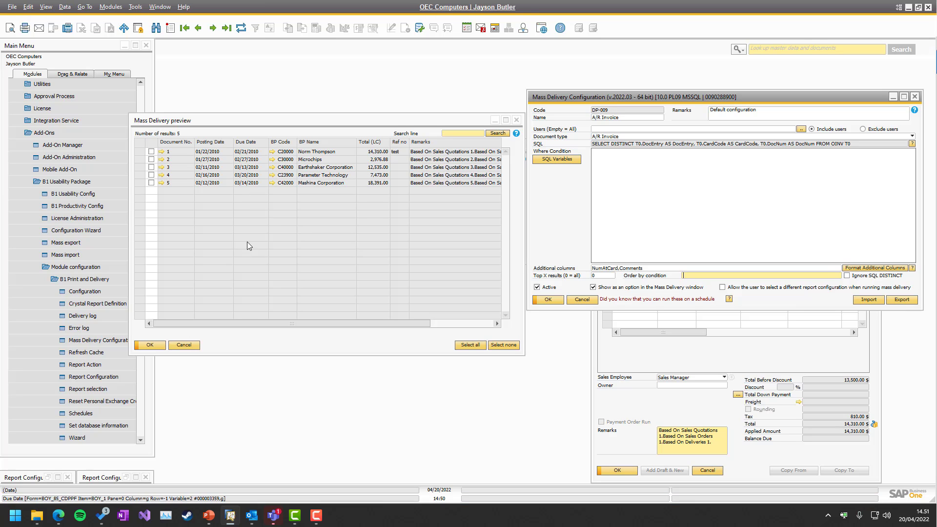
pyautogui.doubleClick(289, 142)
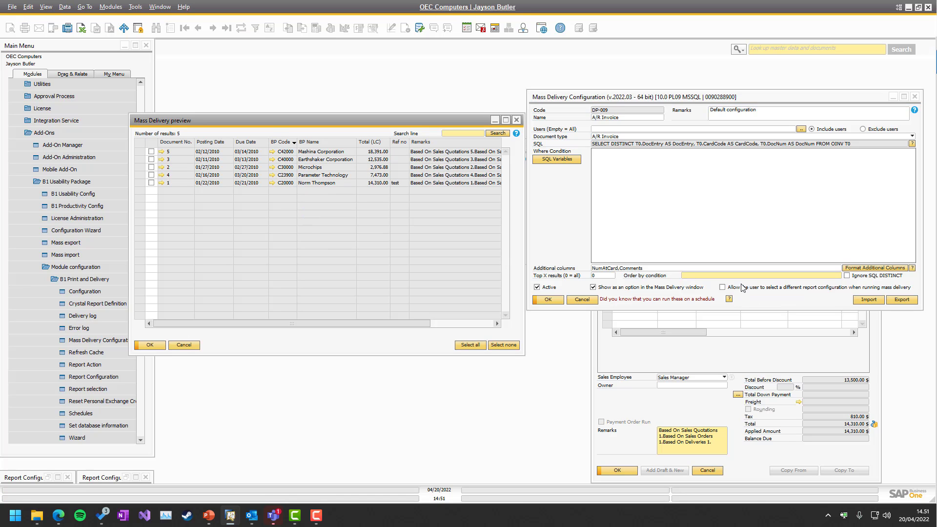
pyautogui.click(700, 276)
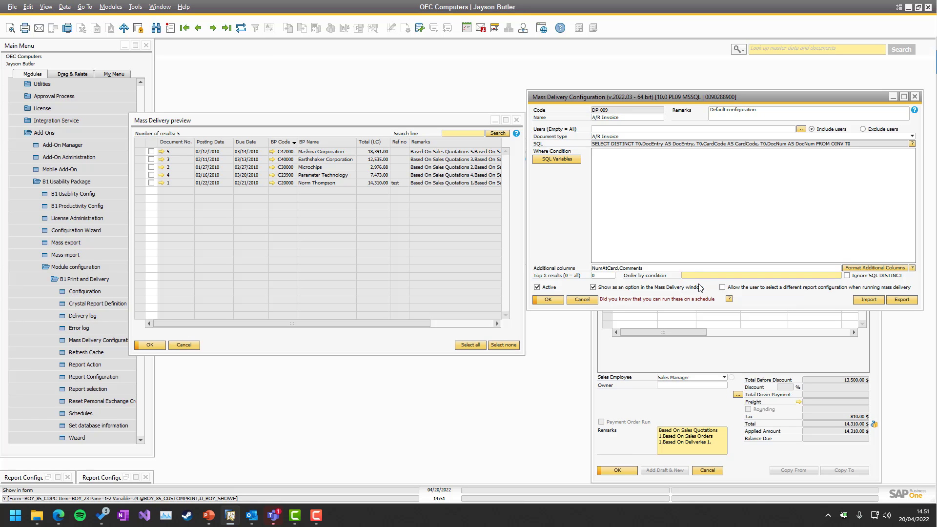
pyautogui.write('R')
pyautogui.press('BackSpace')
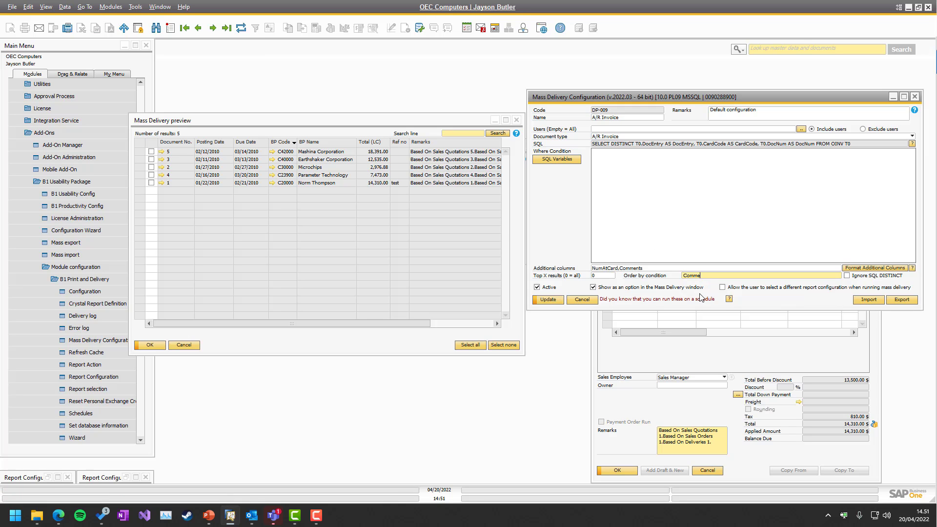
pyautogui.click(544, 300)
# Dismiss the SQL syntax error and save the Order by condition as 'ORDER BY Comments'.
pyautogui.click(184, 345)
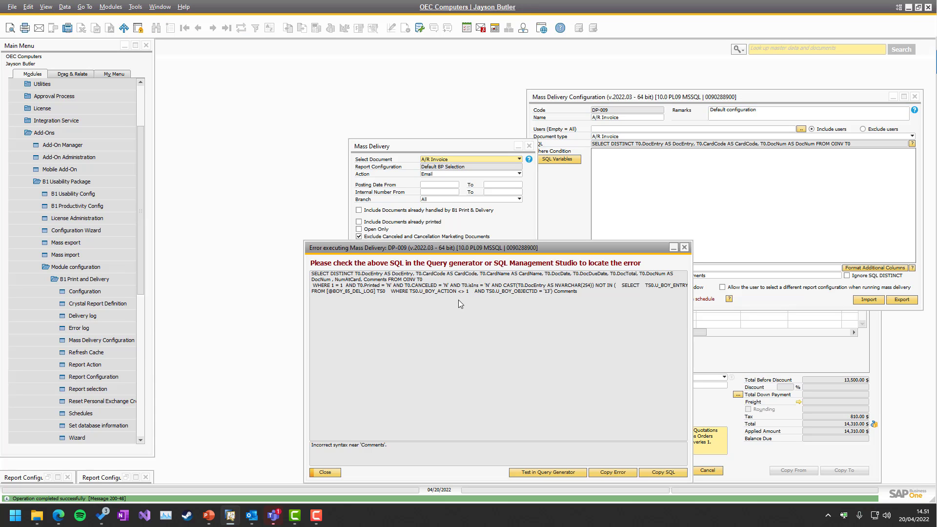
pyautogui.click(324, 472)
pyautogui.click(684, 307)
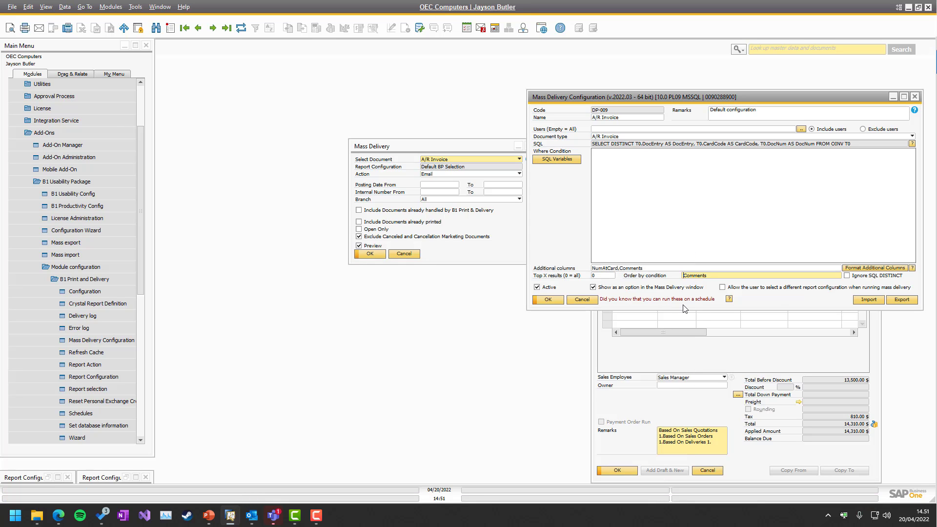
pyautogui.write('ORDER BY')
pyautogui.click(555, 299)
pyautogui.click(476, 207)
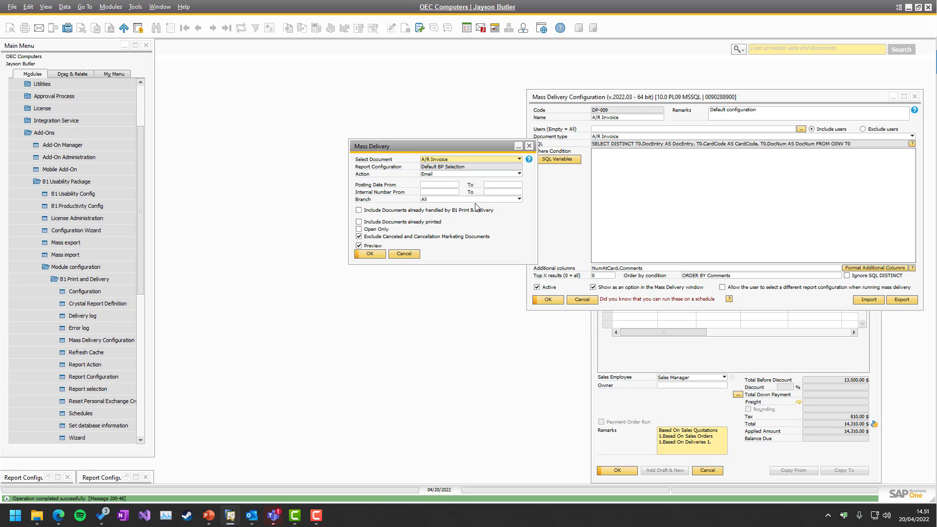
# Run the Mass Delivery preview with invoices ordered by Comments, then close it.
pyautogui.click(369, 253)
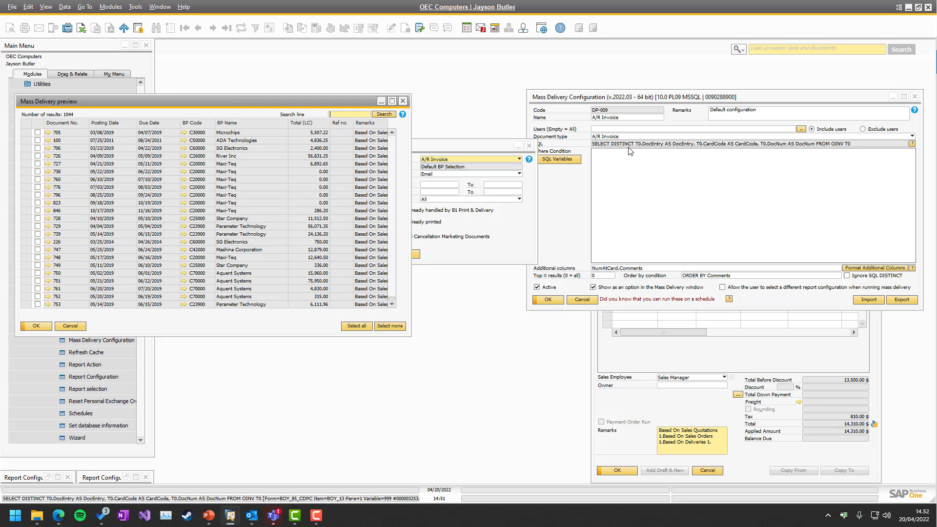
pyautogui.click(629, 161)
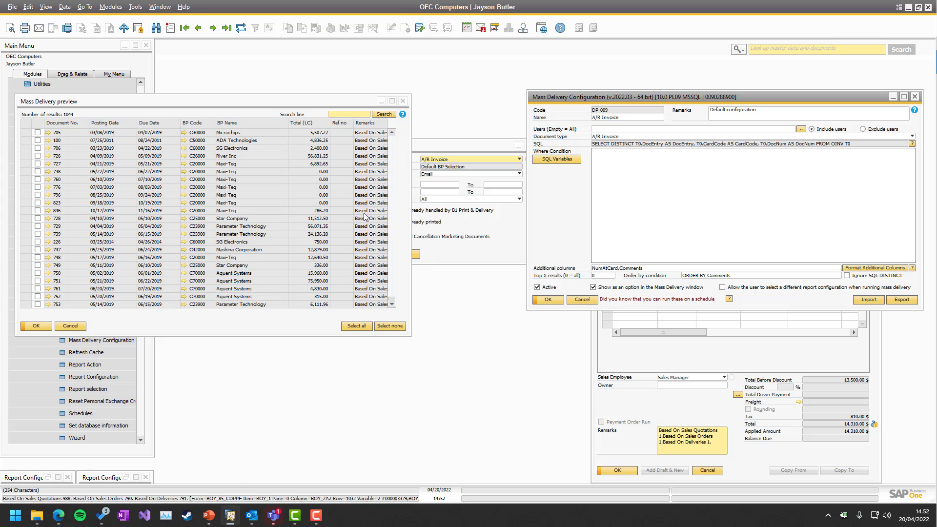
pyautogui.click(63, 327)
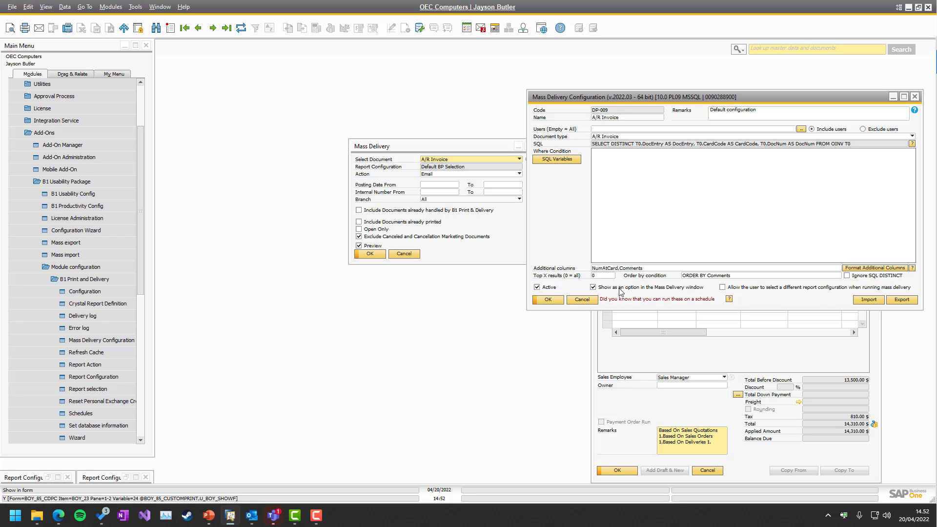
# Untick 'Show as an option in the Mass Delivery window' for DP-009, save, and close the selection dialog.
pyautogui.click(593, 288)
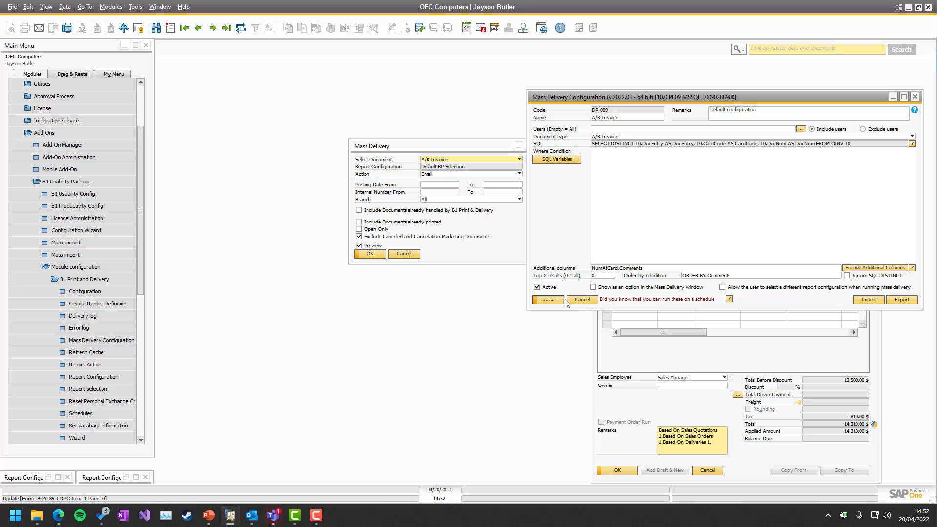
pyautogui.click(548, 299)
pyautogui.click(404, 254)
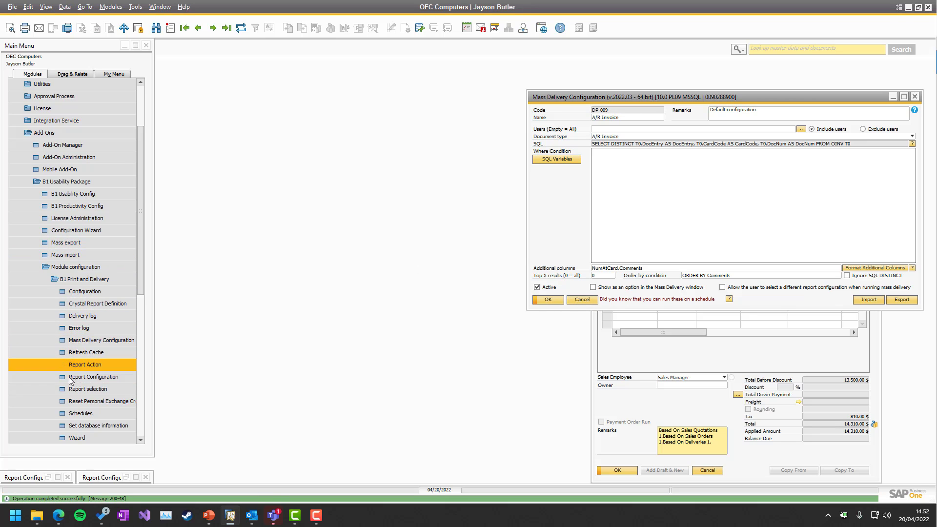
# Open Mass Delivery from Modules > Sales - A/R, closing a stray A/R Invoice form.
pyautogui.click(118, 7)
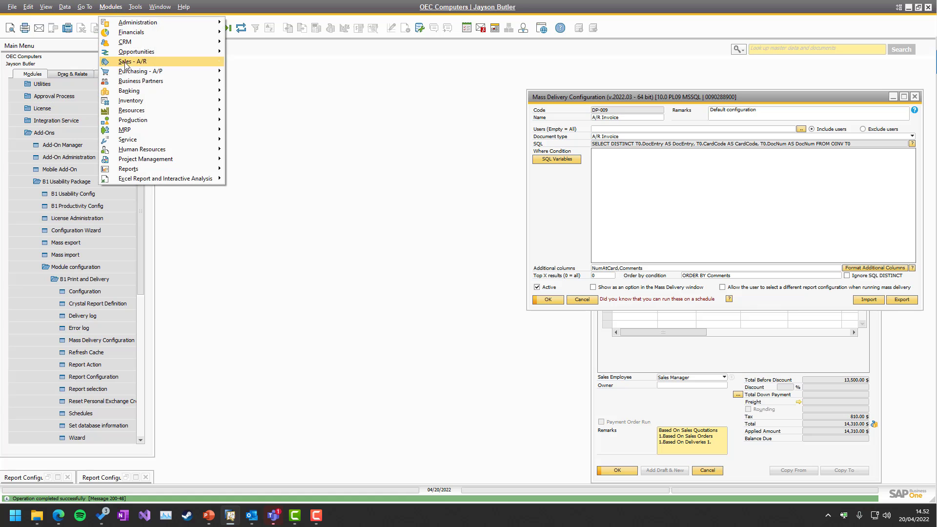
pyautogui.moveTo(142, 61)
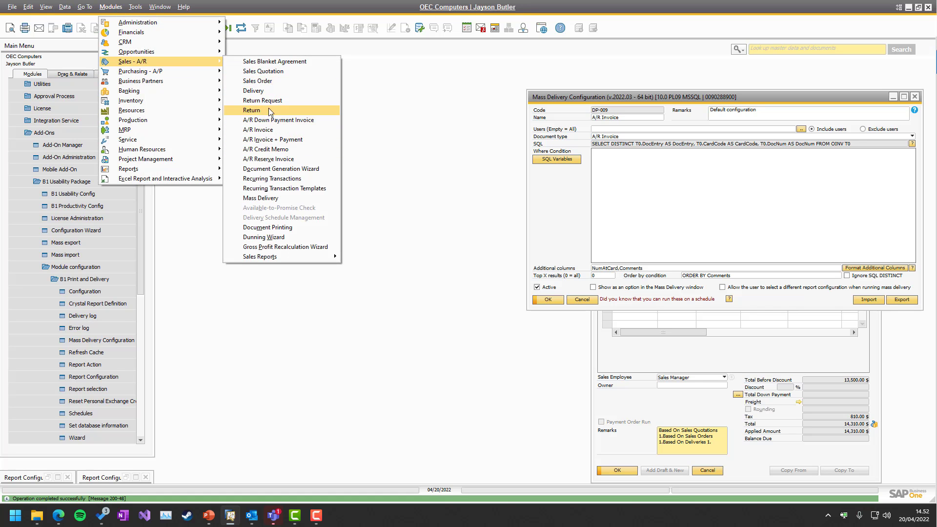
pyautogui.click(270, 130)
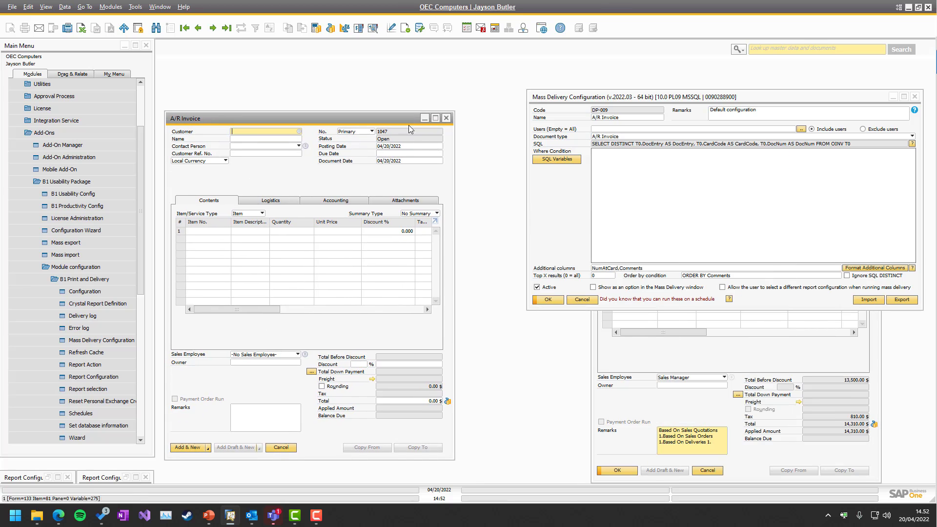
pyautogui.click(446, 118)
pyautogui.scroll(-1, 54, 272)
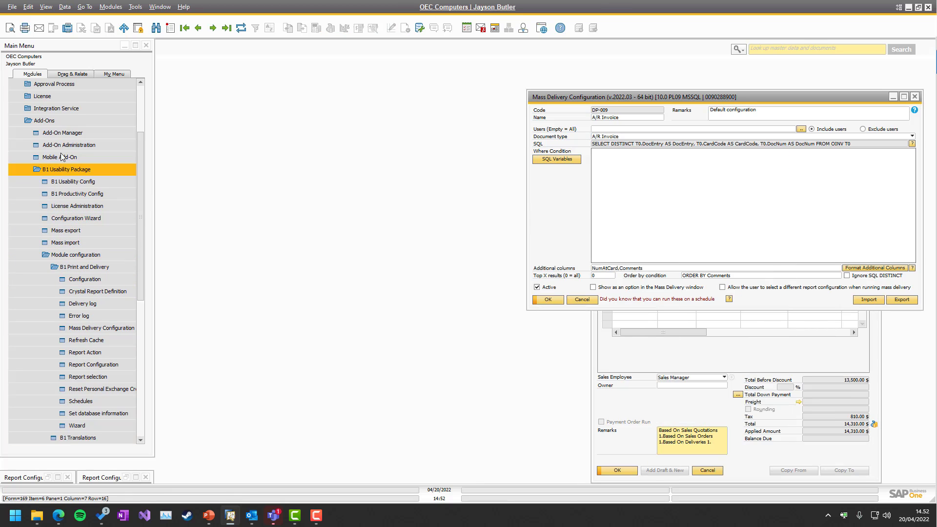
pyautogui.click(111, 7)
pyautogui.moveTo(133, 65)
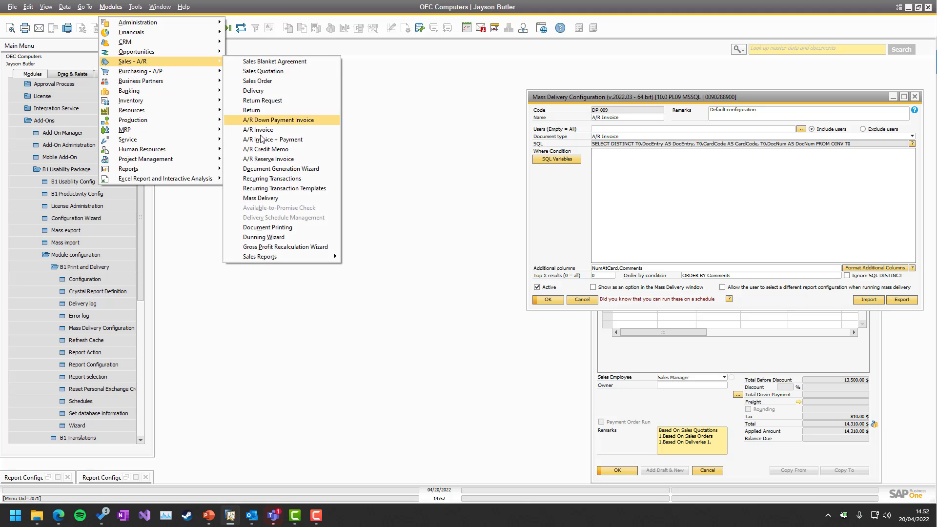
pyautogui.click(278, 201)
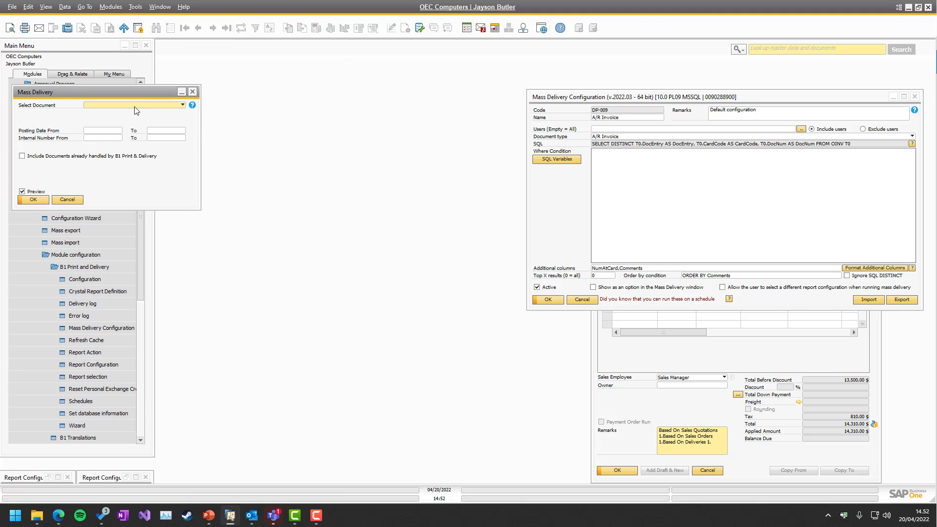
# Confirm A/R Invoice is missing from the document types, then re-enable DP-009's Mass Delivery option and save.
pyautogui.click(136, 106)
pyautogui.moveTo(108, 93); pyautogui.dragTo(385, 104)
pyautogui.click(375, 118)
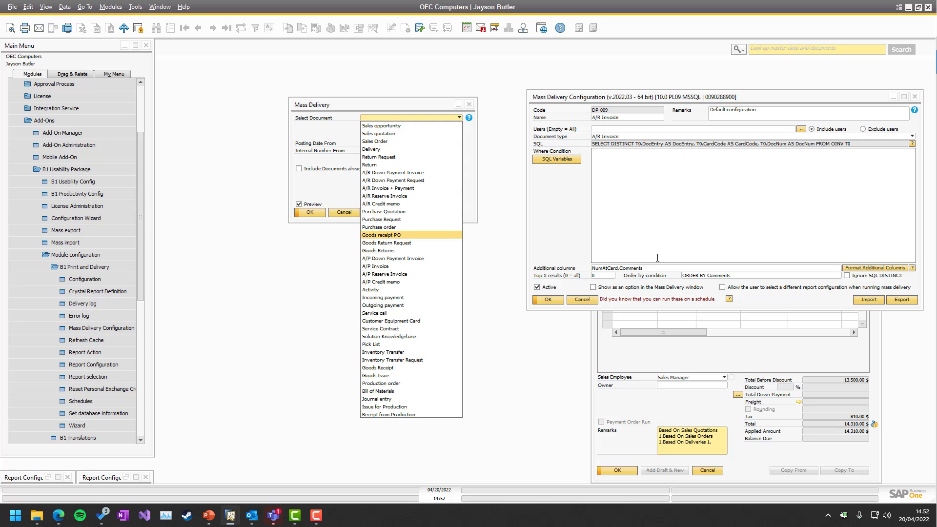
pyautogui.click(632, 292)
pyautogui.click(548, 299)
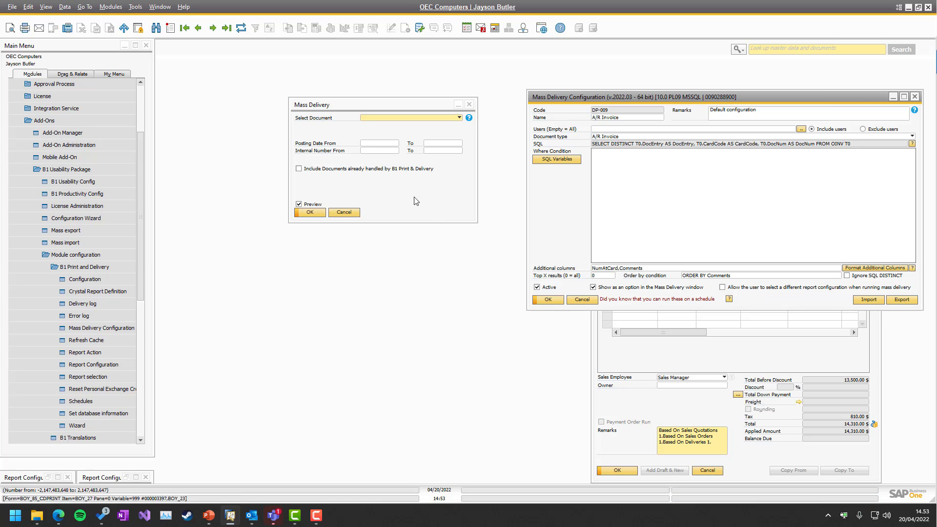
# Reopen the Mass Delivery window from Sales - A/R in the main menu.
pyautogui.click(343, 212)
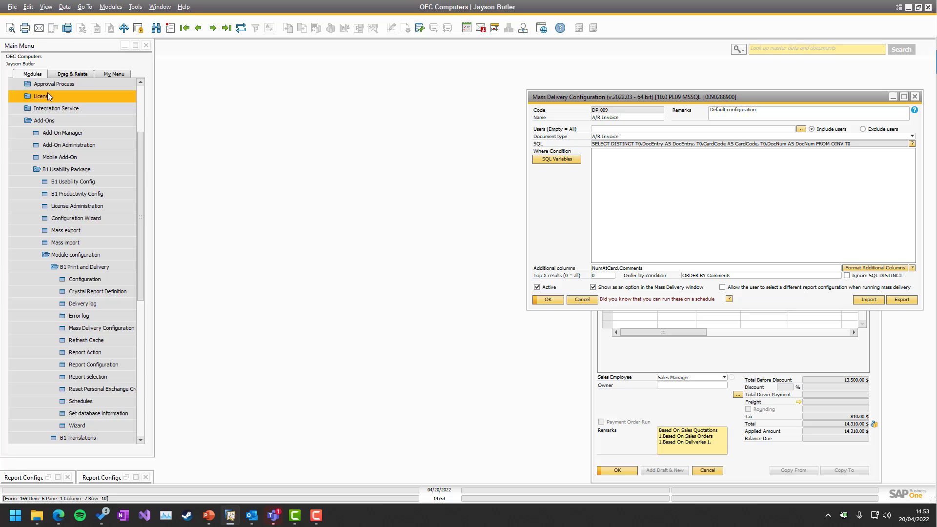
pyautogui.click(44, 120)
pyautogui.click(40, 292)
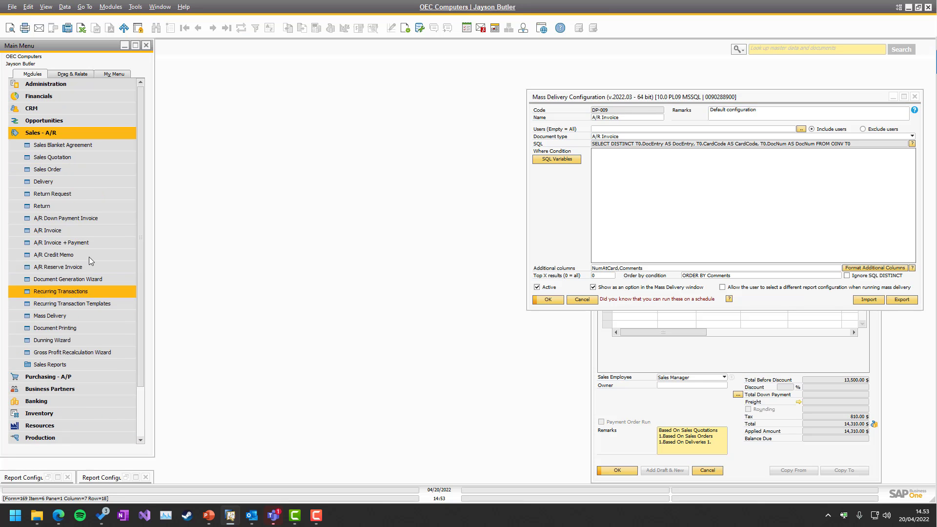
pyautogui.click(51, 315)
pyautogui.moveTo(107, 93); pyautogui.dragTo(322, 129)
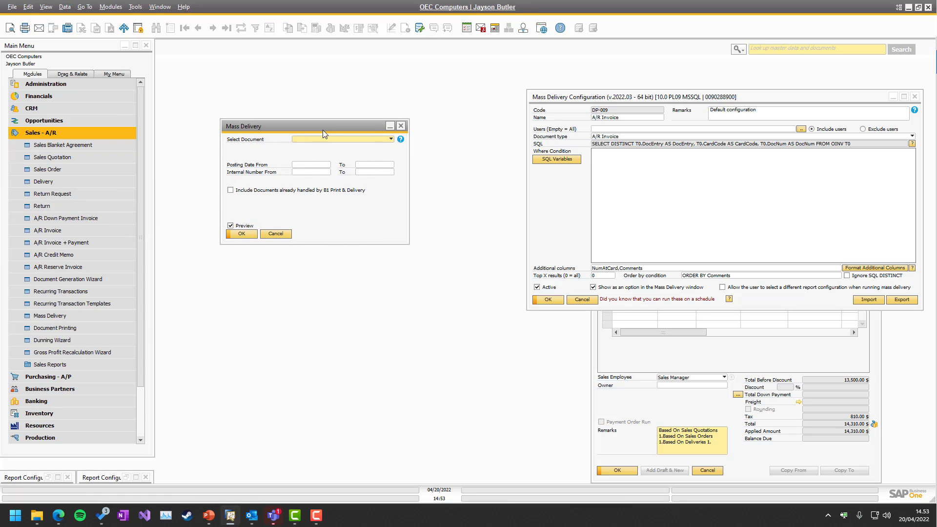
# Select A/R Invoice and allow users to select a different report configuration, then update.
pyautogui.click(320, 141)
pyautogui.click(315, 211)
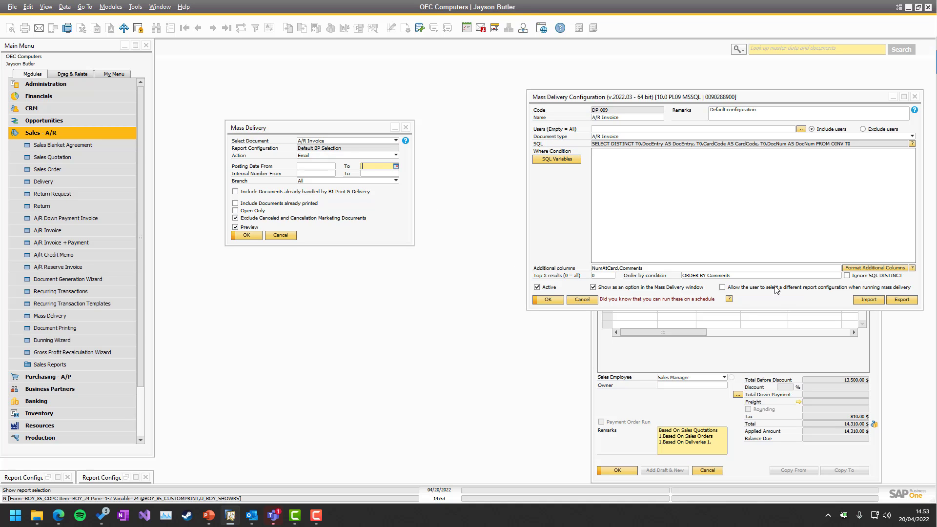
pyautogui.click(751, 288)
pyautogui.click(543, 301)
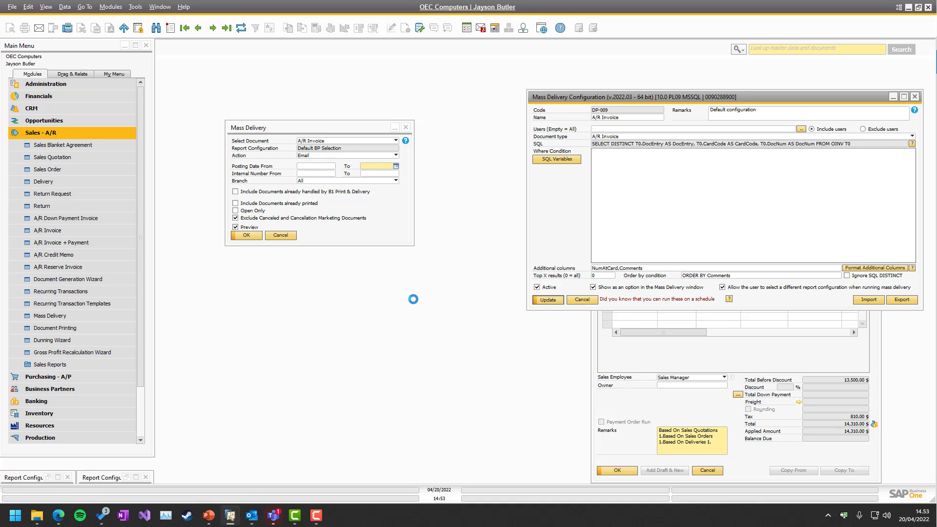
# Reopen Mass Delivery, choose A/R Invoice, and view its report configuration choices.
pyautogui.click(281, 236)
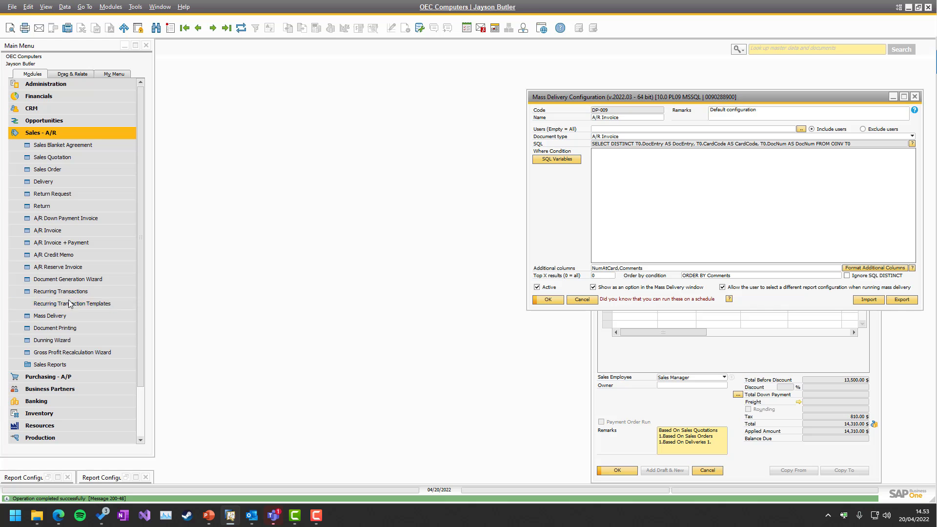
pyautogui.click(56, 316)
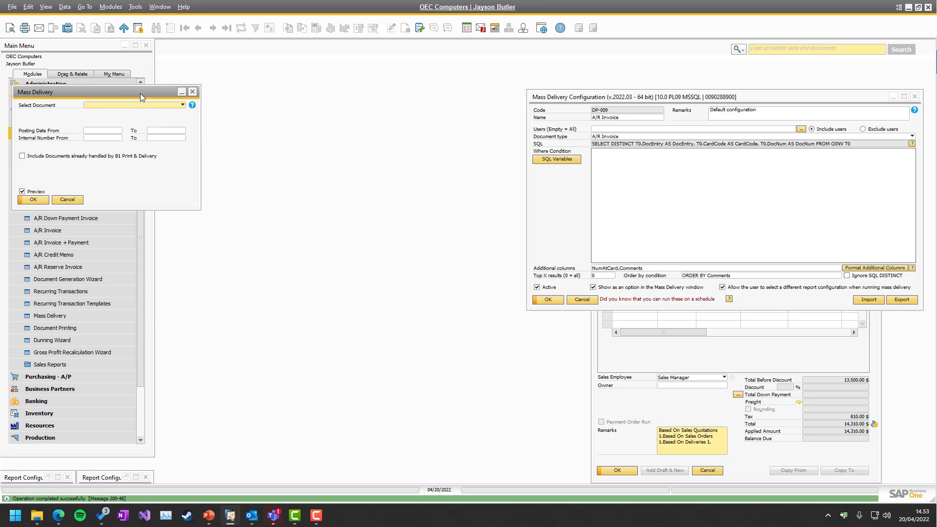
pyautogui.moveTo(140, 93); pyautogui.dragTo(413, 124)
pyautogui.click(457, 137)
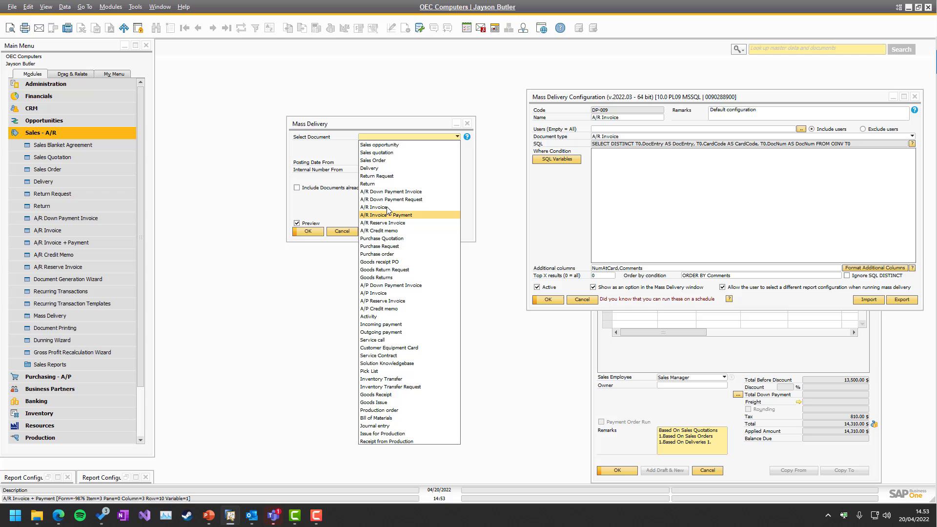
pyautogui.click(386, 206)
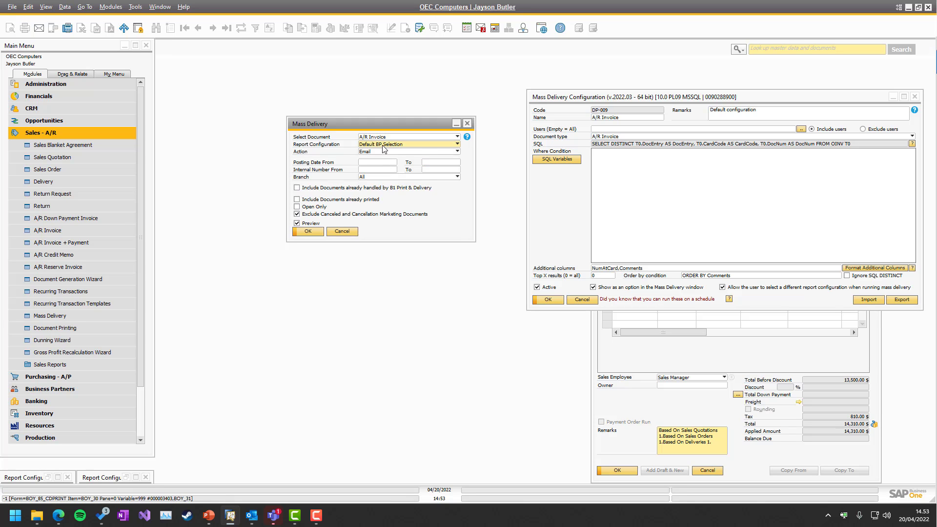
pyautogui.click(384, 145)
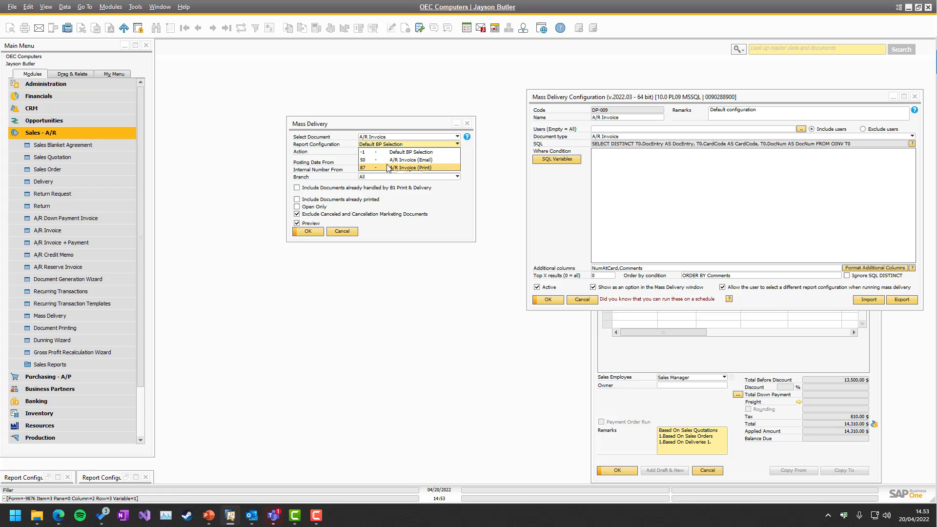
pyautogui.click(191, 411)
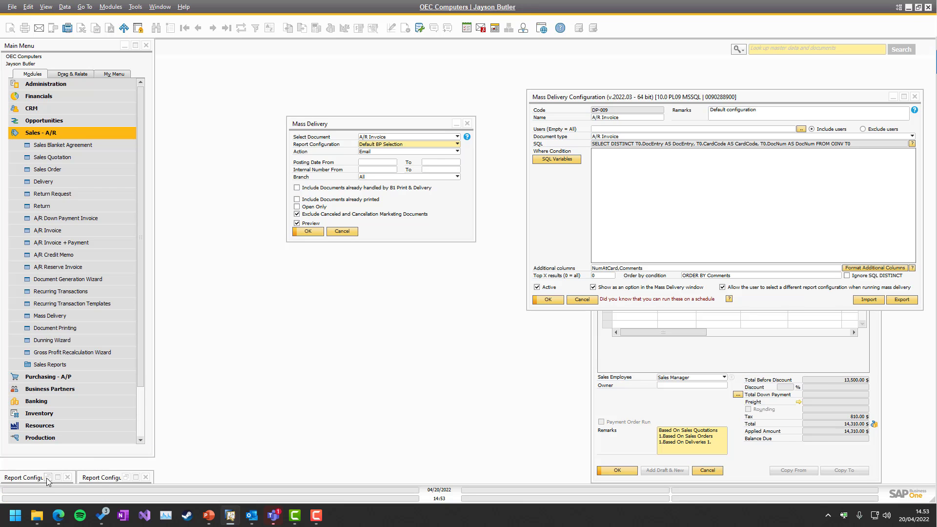
# Restore the A/R Invoice (Email) configuration, close the Print one, and keep Default BP Selection.
pyautogui.click(48, 478)
pyautogui.click(122, 476)
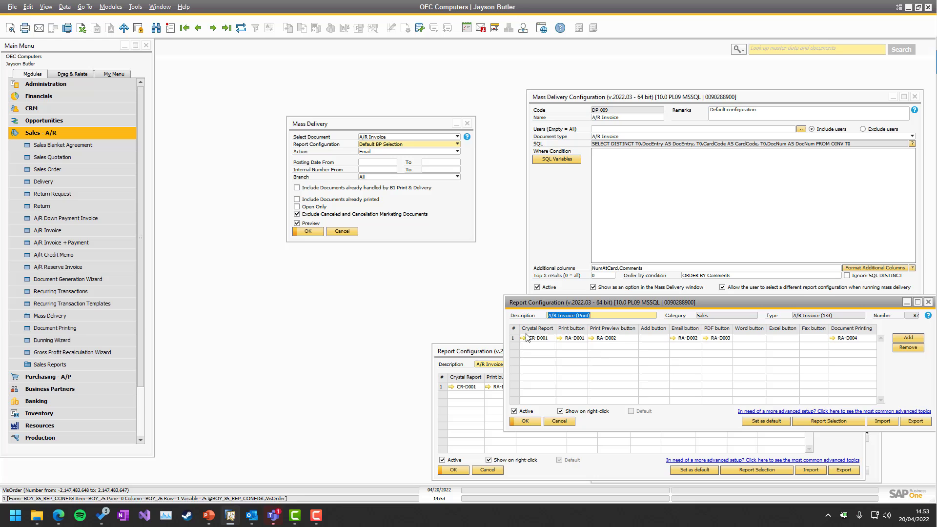
pyautogui.moveTo(599, 309); pyautogui.dragTo(228, 263)
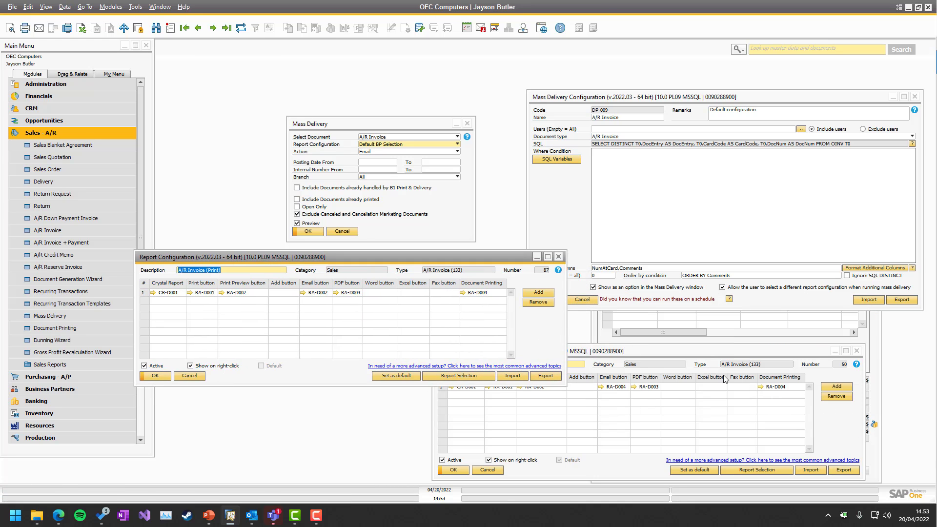
pyautogui.click(187, 376)
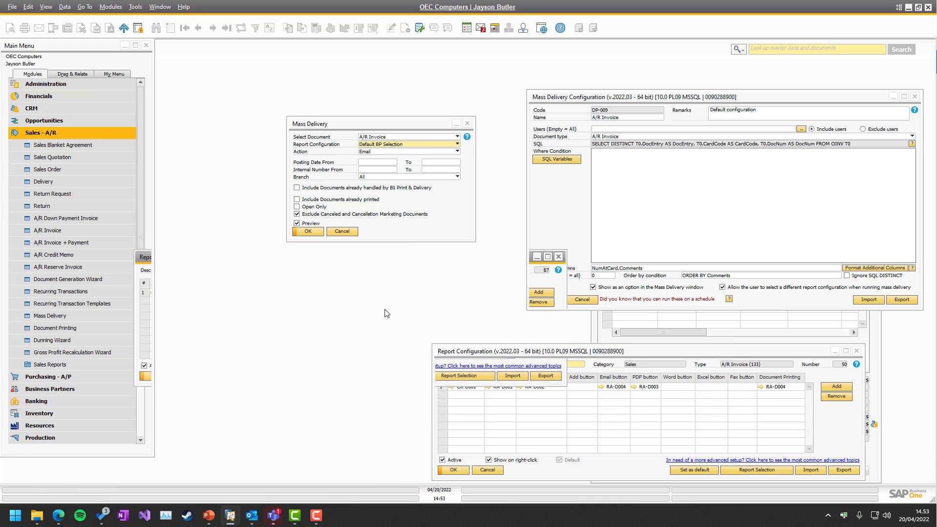
pyautogui.click(378, 143)
pyautogui.click(380, 149)
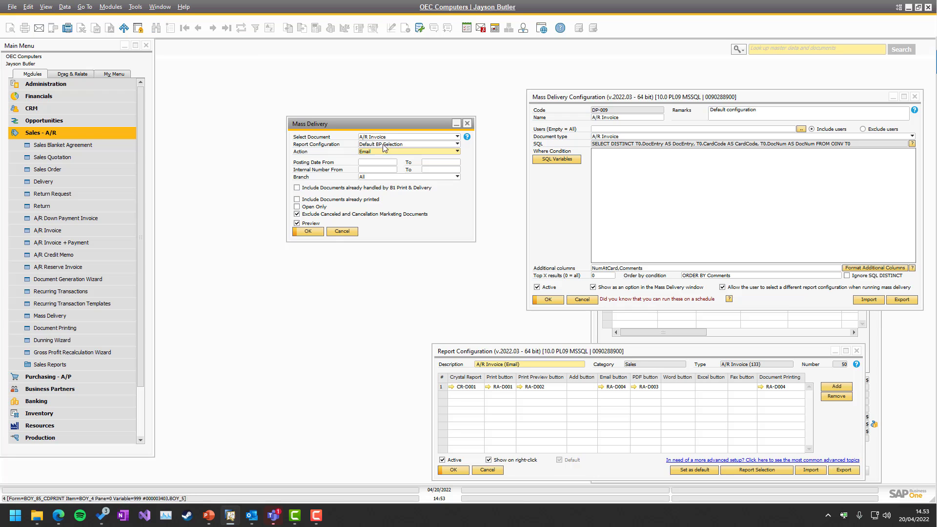
pyautogui.click(387, 146)
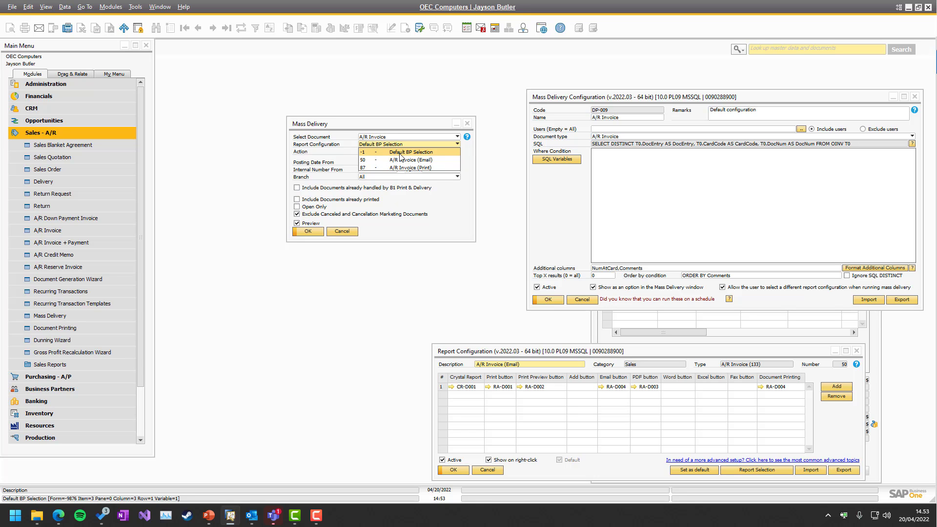
pyautogui.click(400, 155)
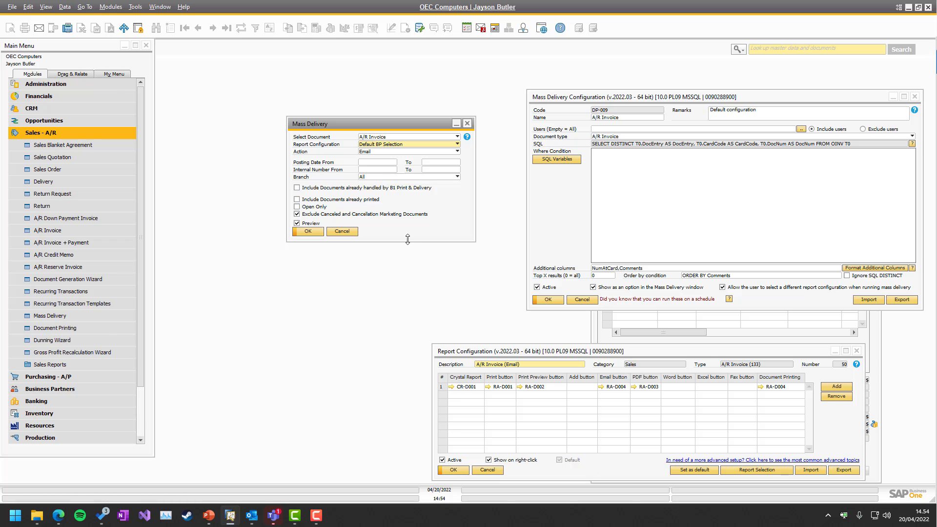
pyautogui.click(550, 199)
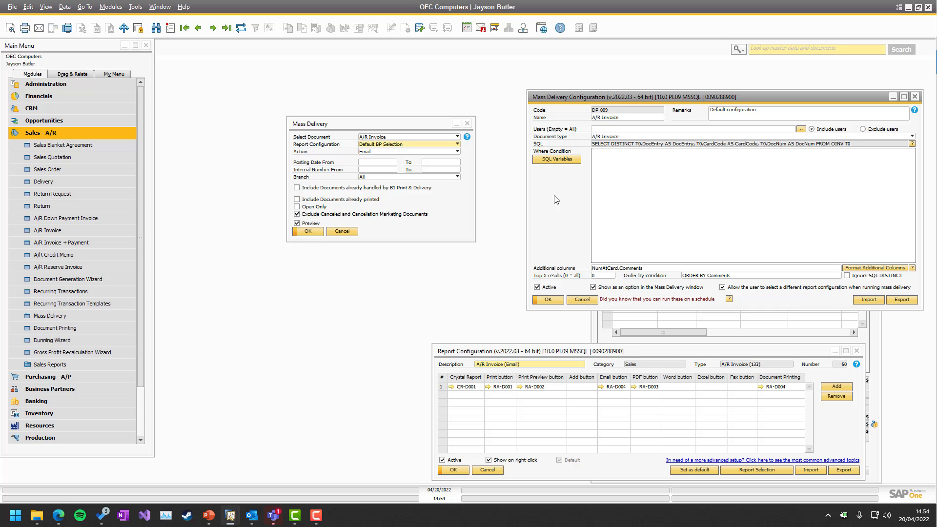